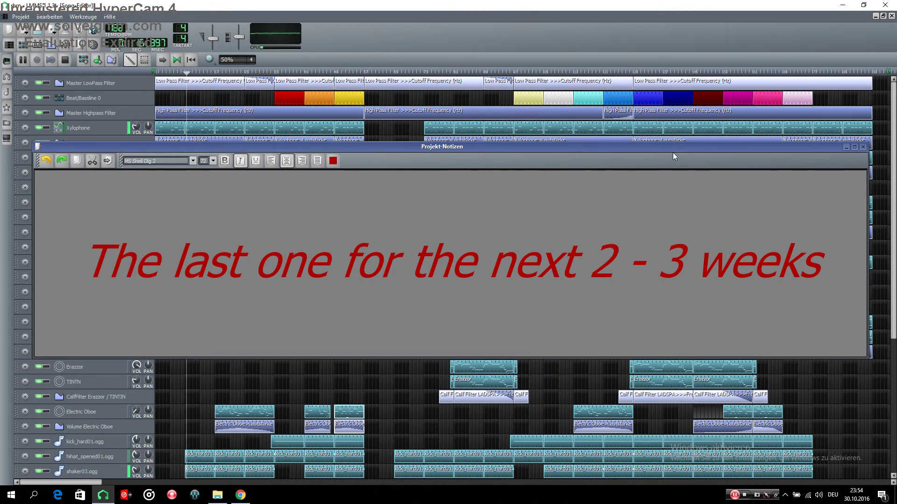
Close the project notes and look over the song's track arrangement
left_click(862, 147)
scroll(566, 226, "down", 5)
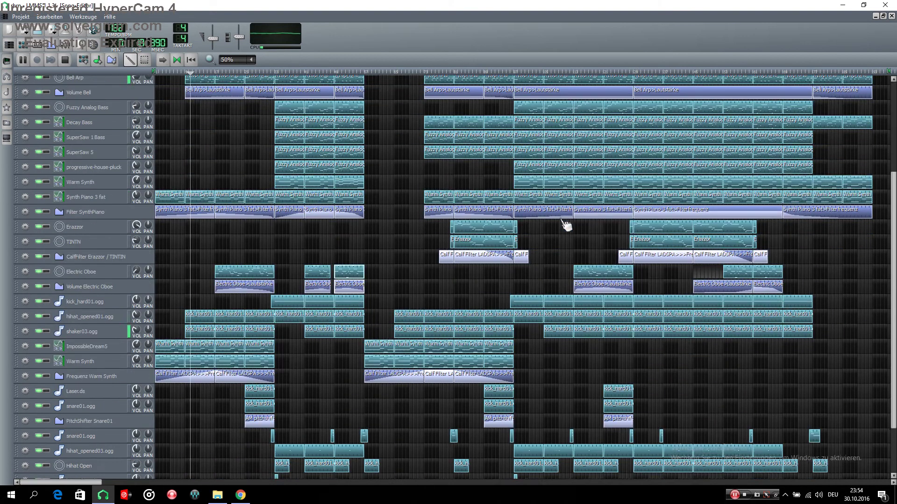
scroll(560, 224, "up", 5)
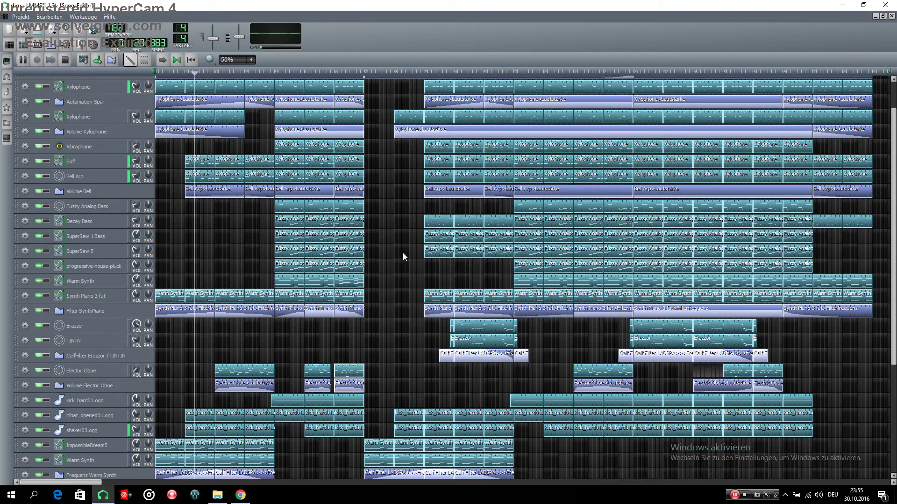
Inspect the notes of one early pattern on each of the two Xylophone tracks in the piano roll
double_click(194, 128)
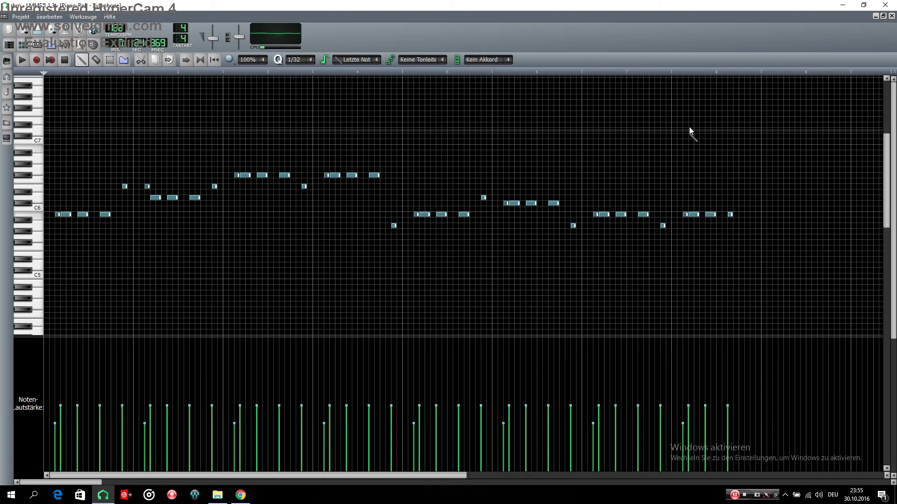
left_click(890, 17)
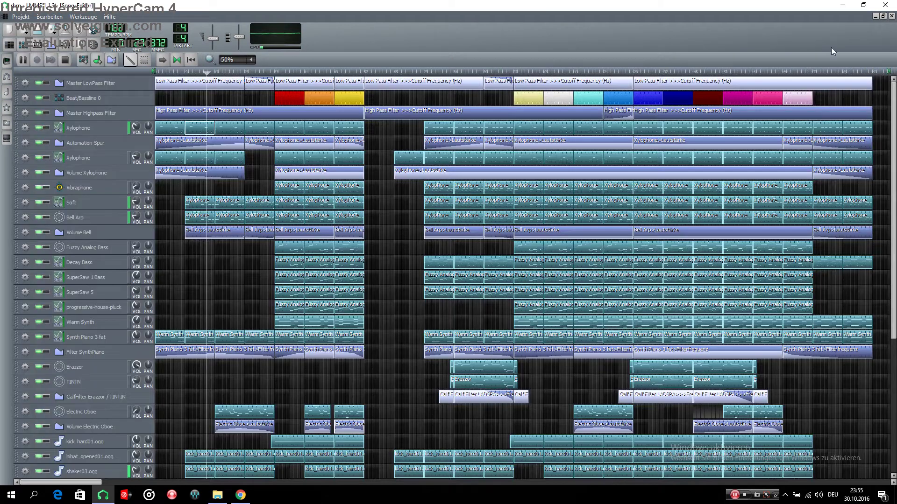
double_click(227, 163)
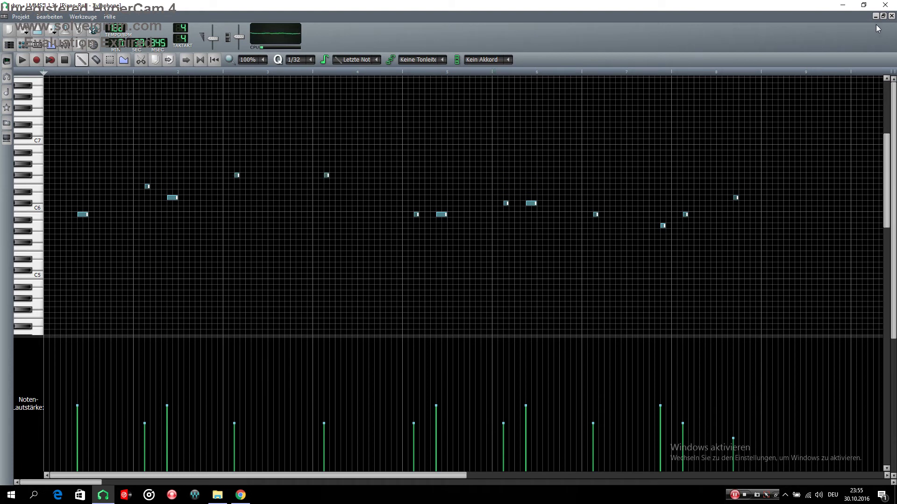
left_click(891, 16)
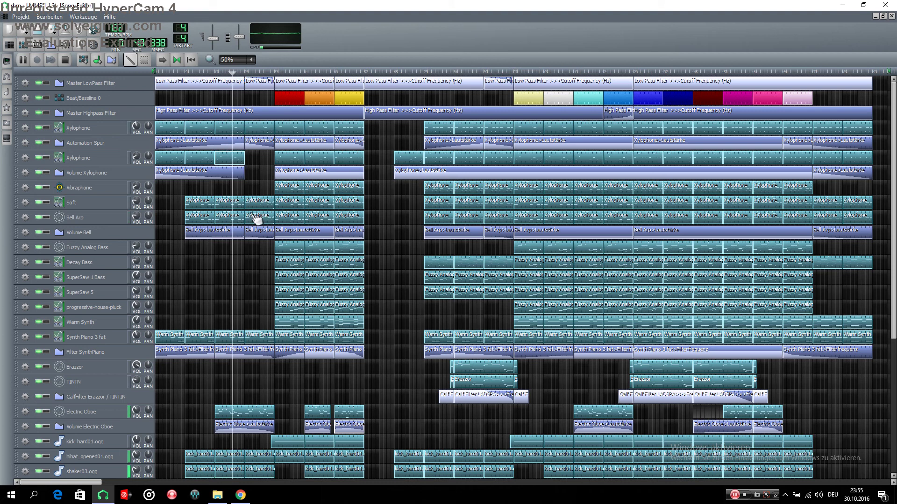
Inspect the full melody of the first Electric Oboe pattern in the piano roll at 50% zoom
double_click(255, 411)
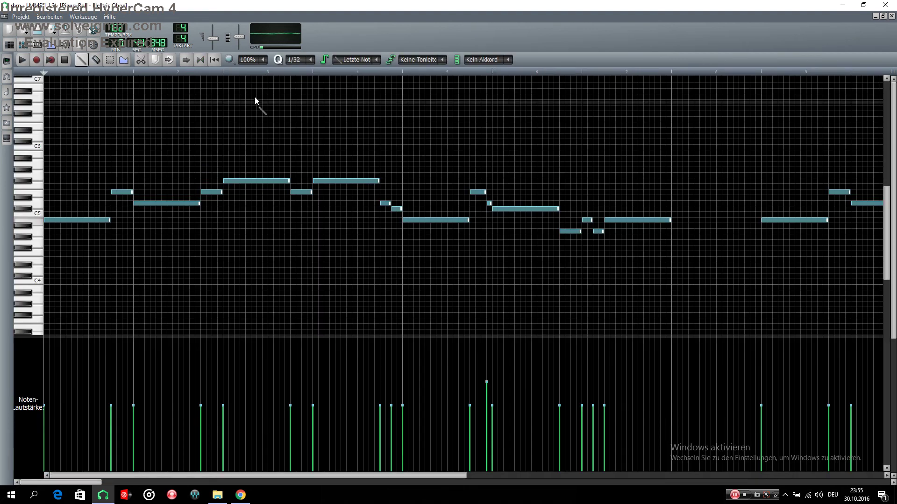
scroll(255, 62, "up", 1)
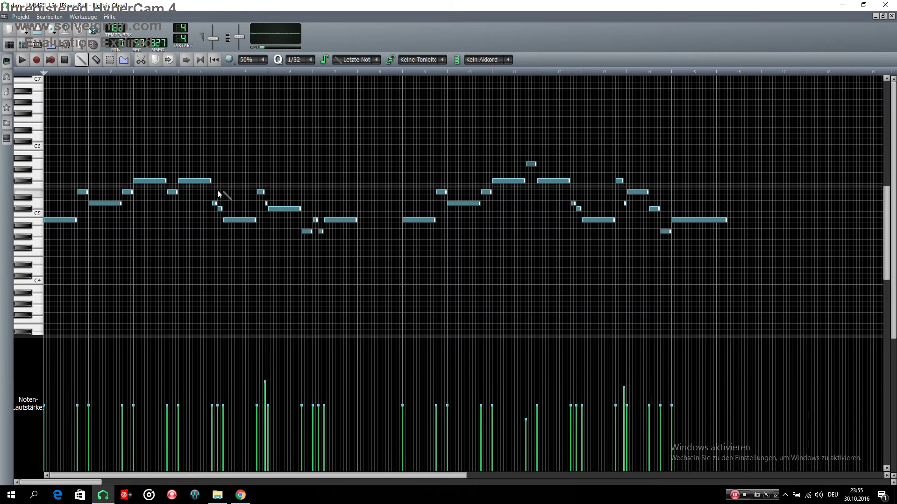
scroll(207, 254, "down", 6)
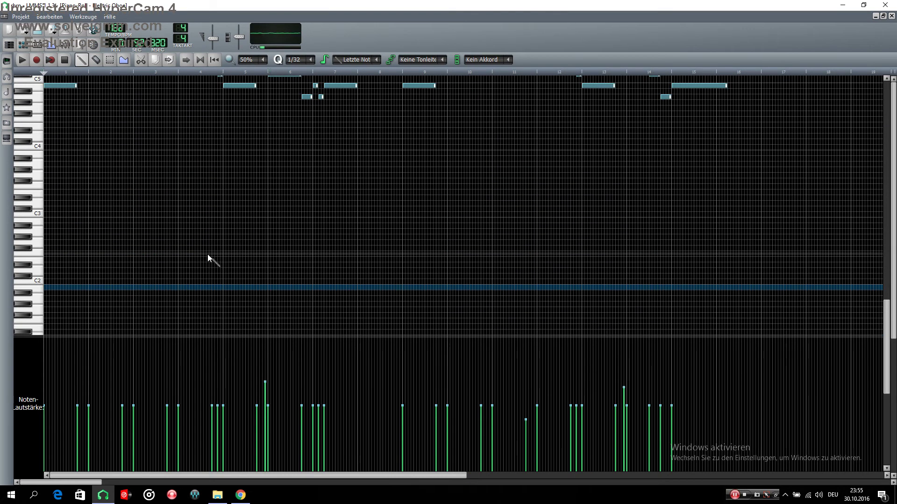
scroll(207, 258, "up", 7)
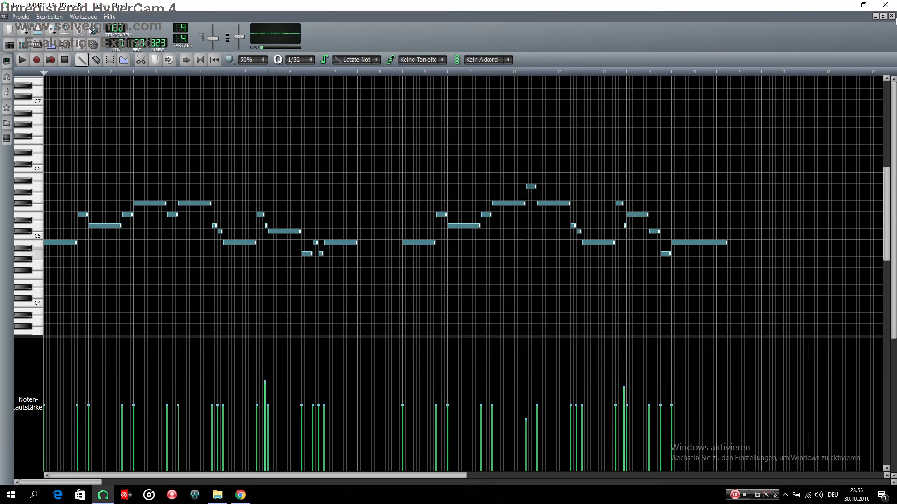
left_click(891, 16)
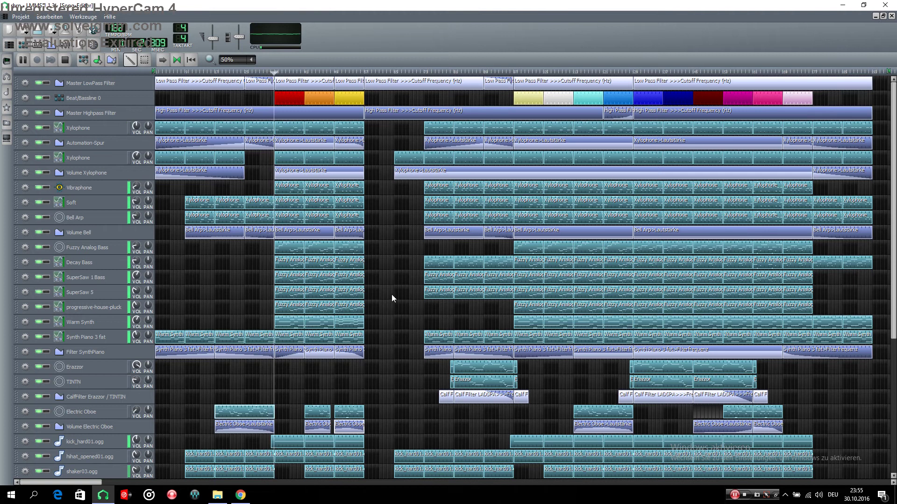
Set the song editor zoom to 200% and bring the section with the red, orange and yellow Beat/Bassline blocks into view
scroll(391, 294, "down", 3)
scroll(391, 295, "up", 3)
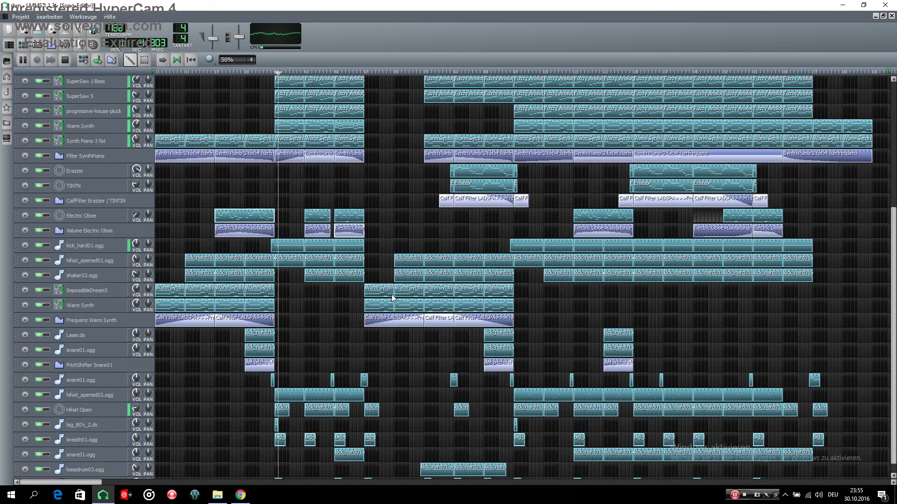
scroll(394, 292, "up", 2)
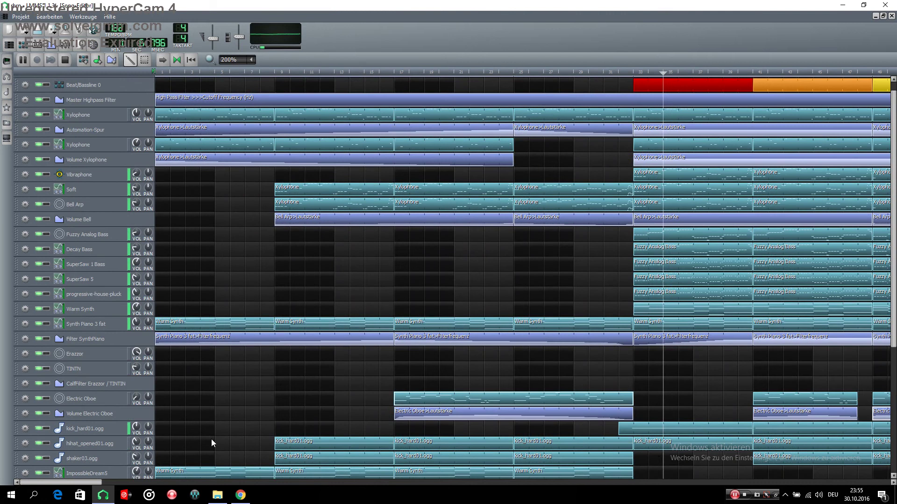
left_click_drag(99, 482, 219, 468)
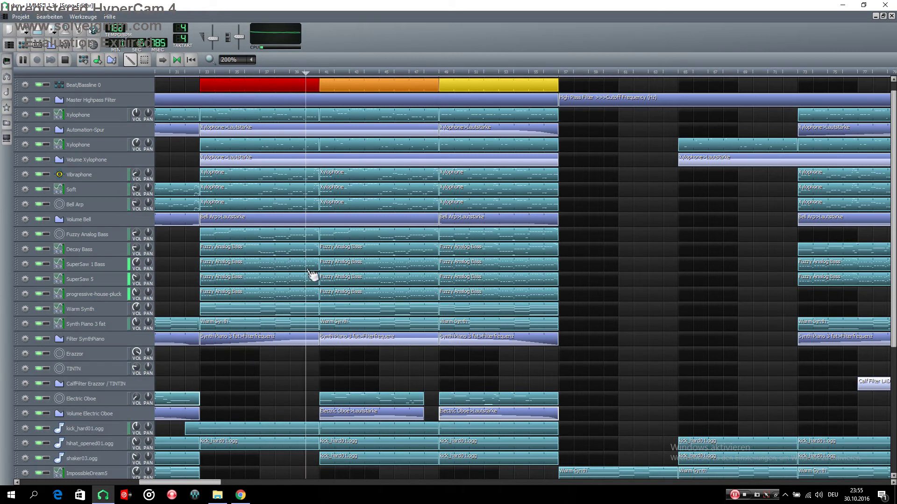
Inspect the notes of the SuperSaw 1 Bass and Decay Bass patterns beneath the orange Beat/Bassline block at 100% zoom
double_click(334, 267)
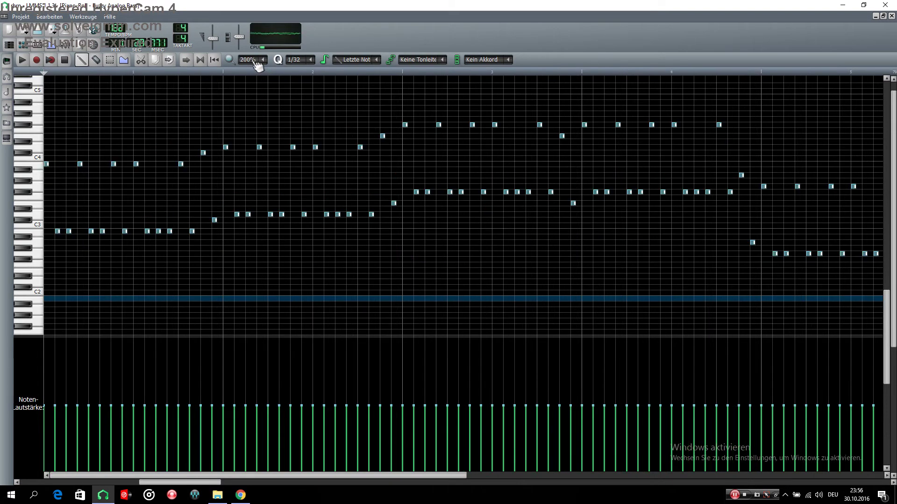
scroll(256, 62, "up", 1)
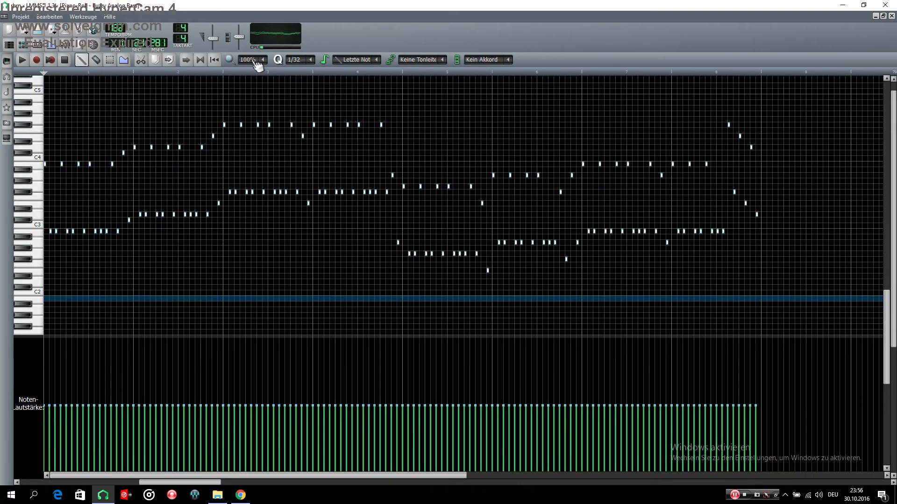
left_click(891, 16)
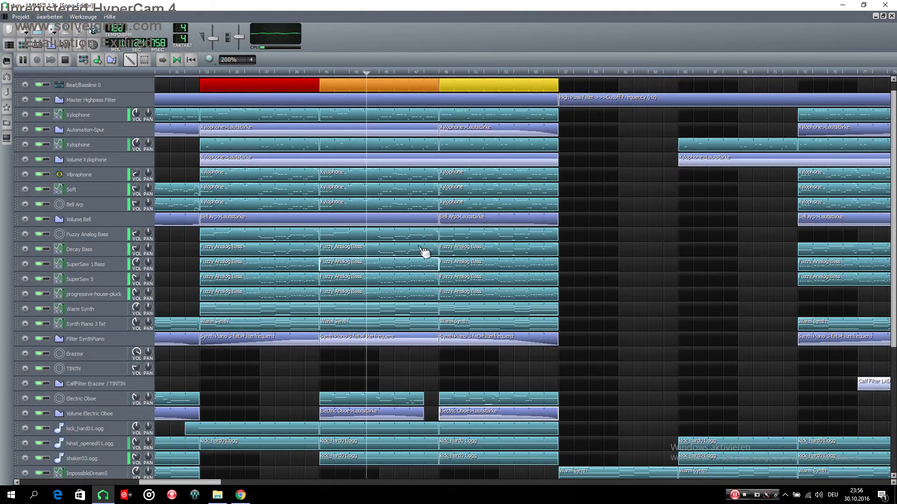
double_click(400, 257)
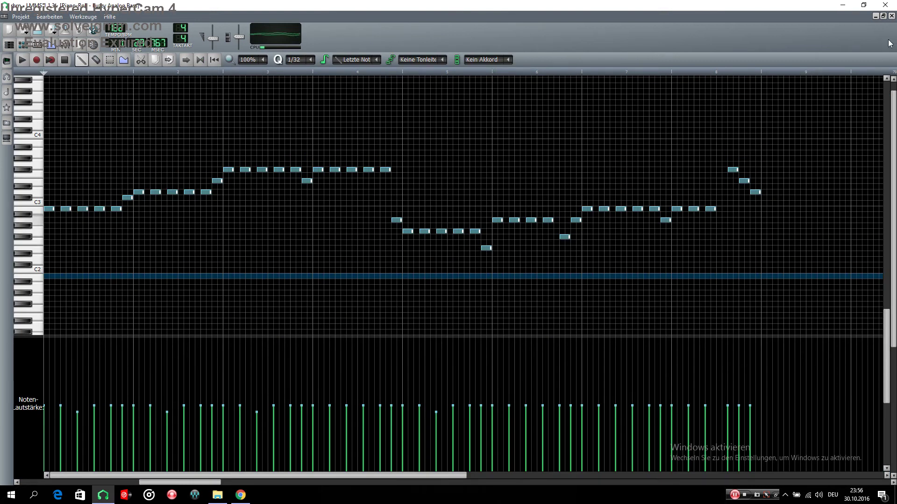
left_click(891, 16)
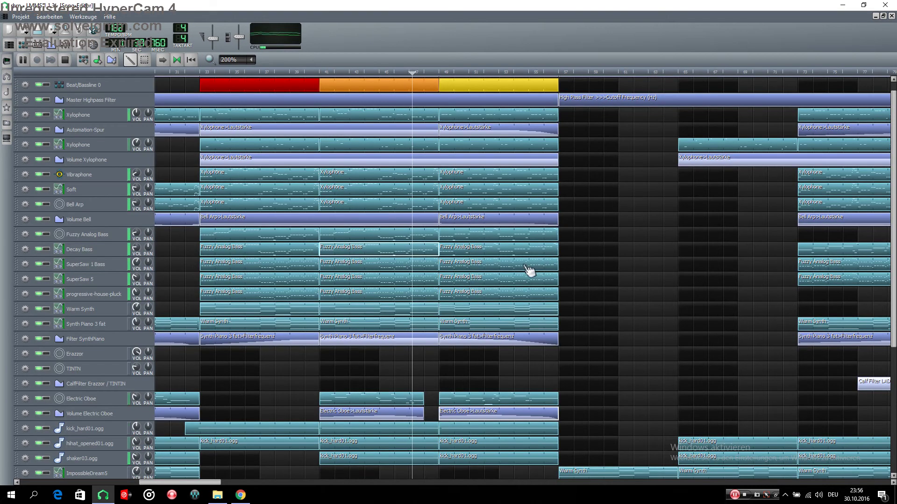
Inspect the notes of the Electric Oboe pattern beneath the yellow Beat/Bassline block
scroll(512, 277, "down", 3)
scroll(505, 282, "down", 3)
scroll(505, 282, "up", 8)
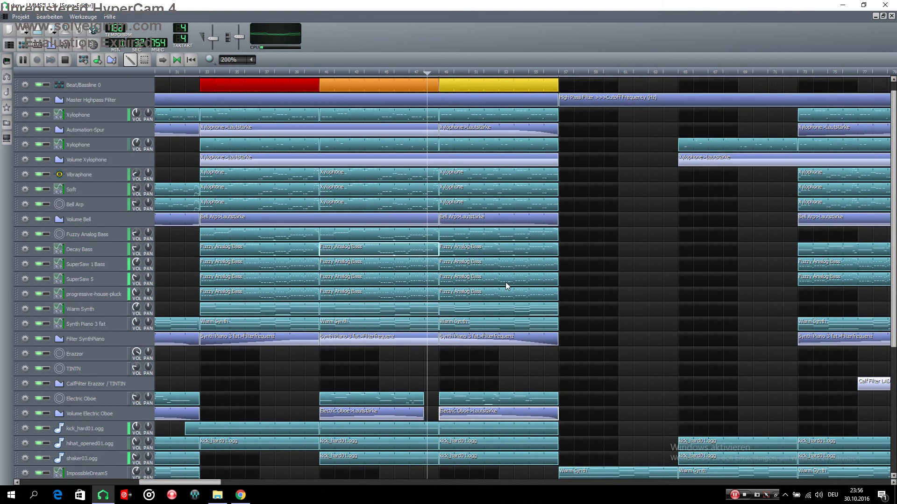
scroll(505, 282, "down", 5)
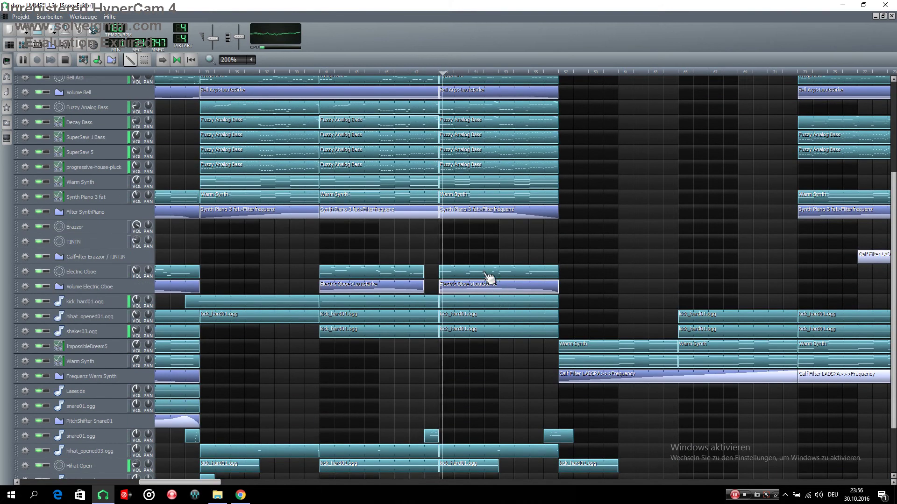
double_click(439, 276)
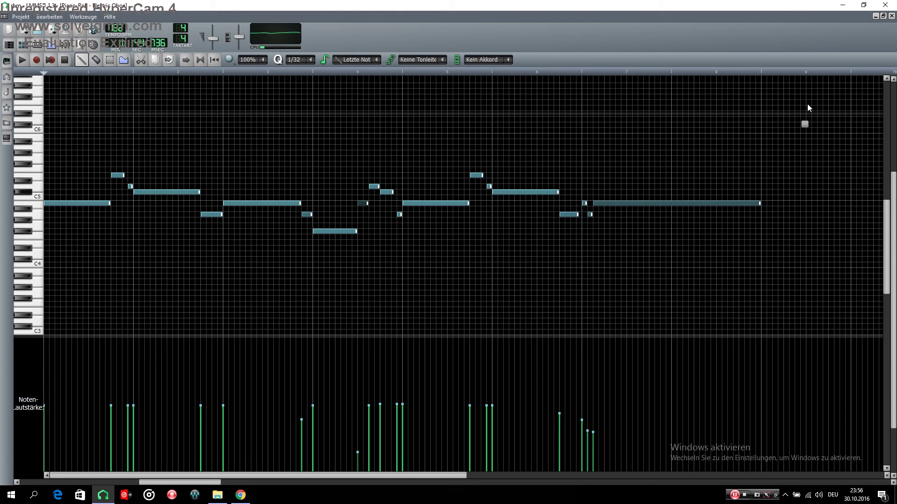
left_click(892, 16)
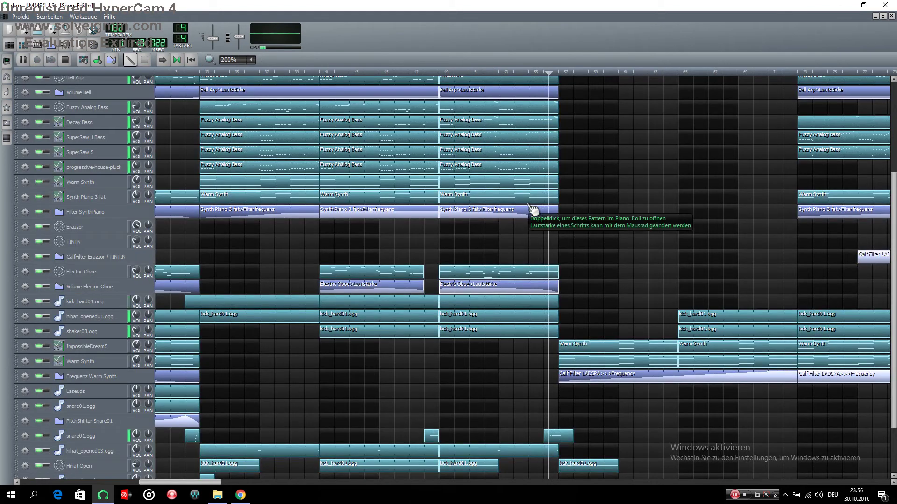
Examine which tracks play in the break after the yellow Beat/Bassline block and in the build-up that follows it
scroll(533, 209, "up", 5)
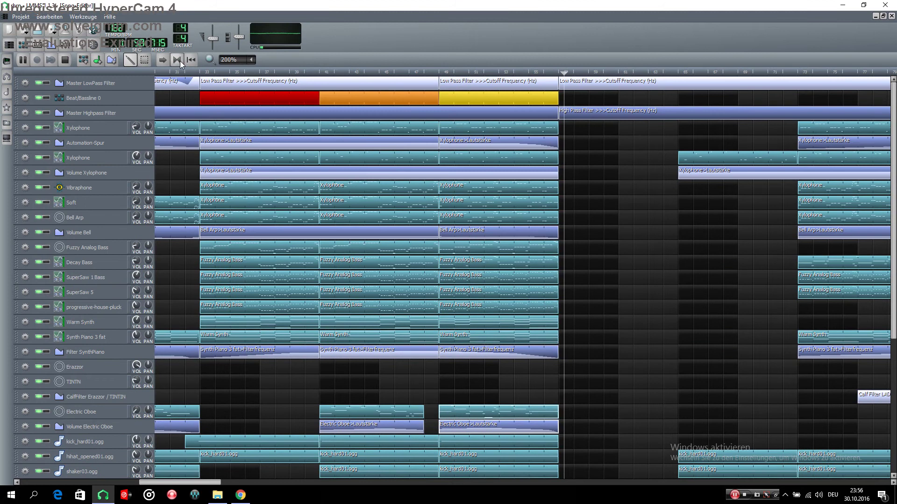
scroll(291, 281, "down", 5)
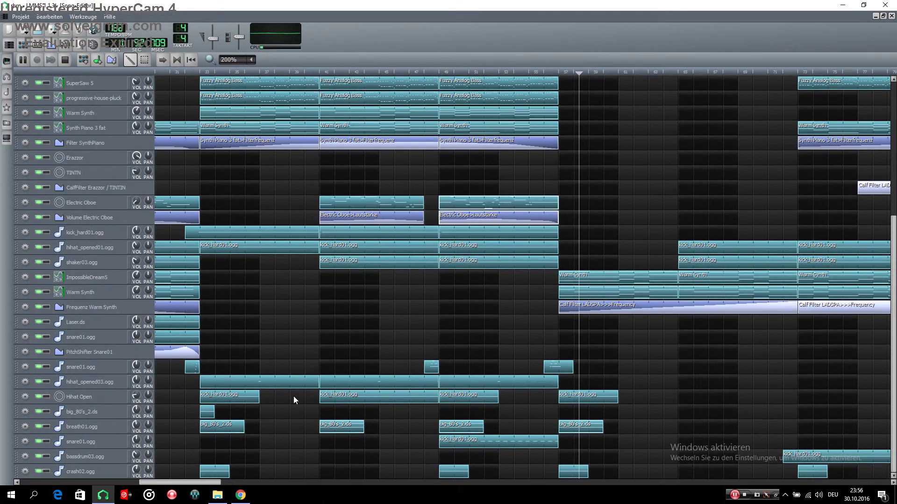
left_click_drag(192, 482, 303, 487)
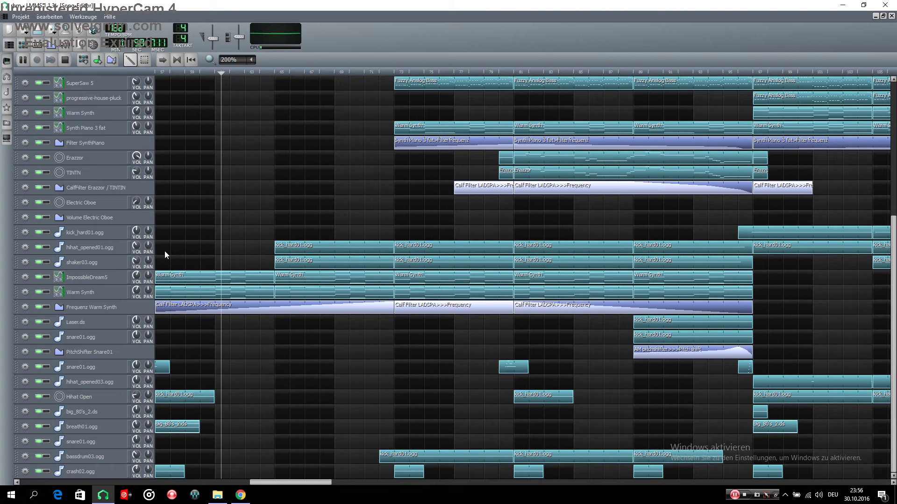
scroll(217, 254, "up", 5)
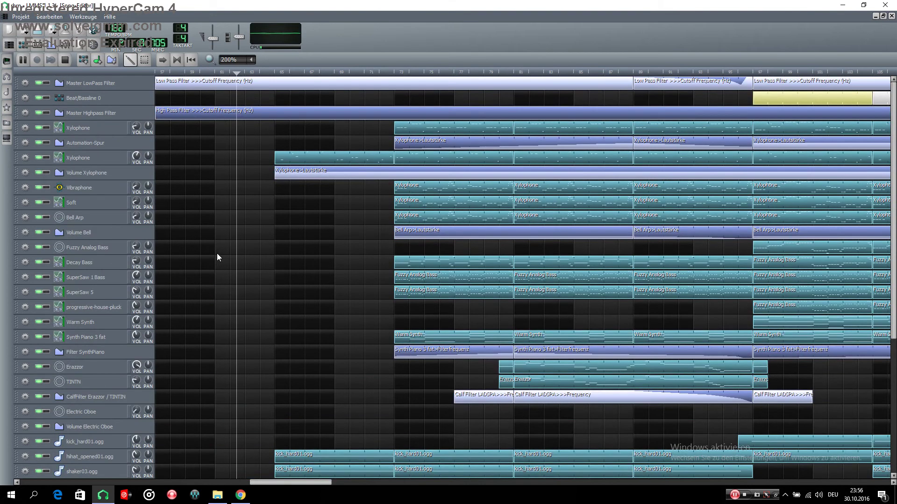
scroll(217, 253, "down", 5)
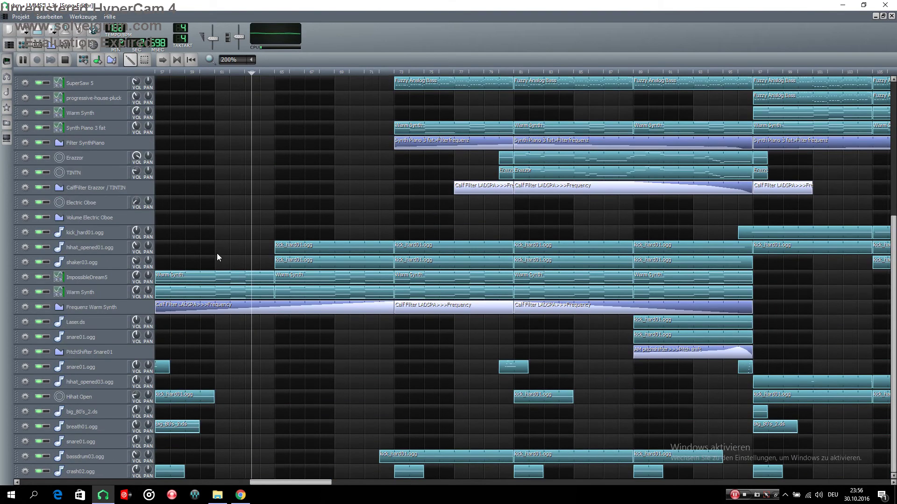
scroll(280, 268, "up", 2)
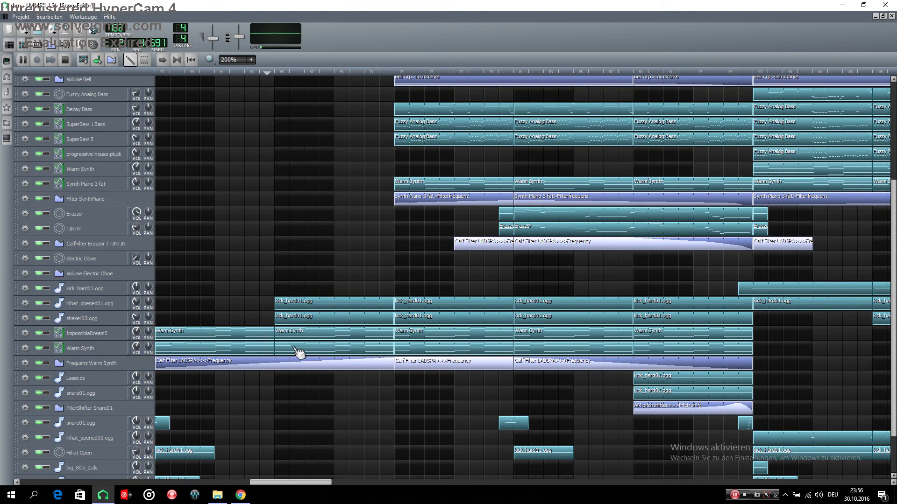
scroll(294, 350, "up", 3)
scroll(291, 344, "up", 1)
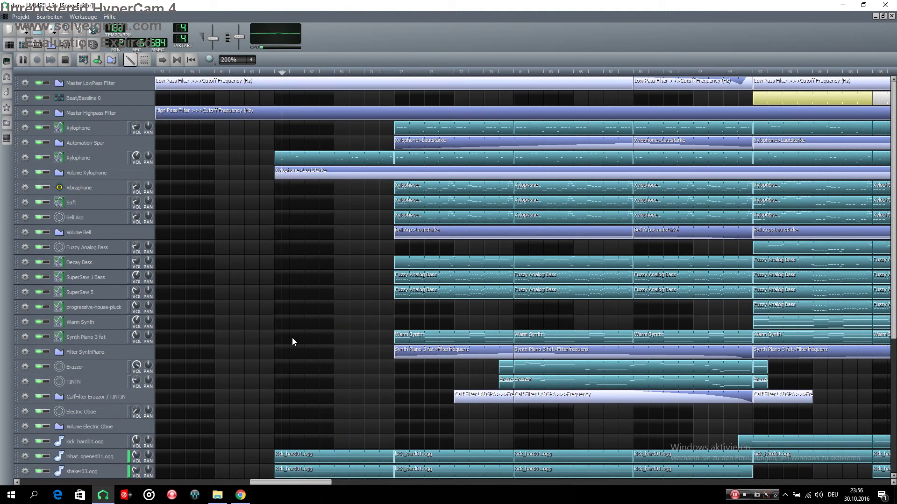
Inspect the notes of the second Xylophone track's first pattern after the break
double_click(326, 161)
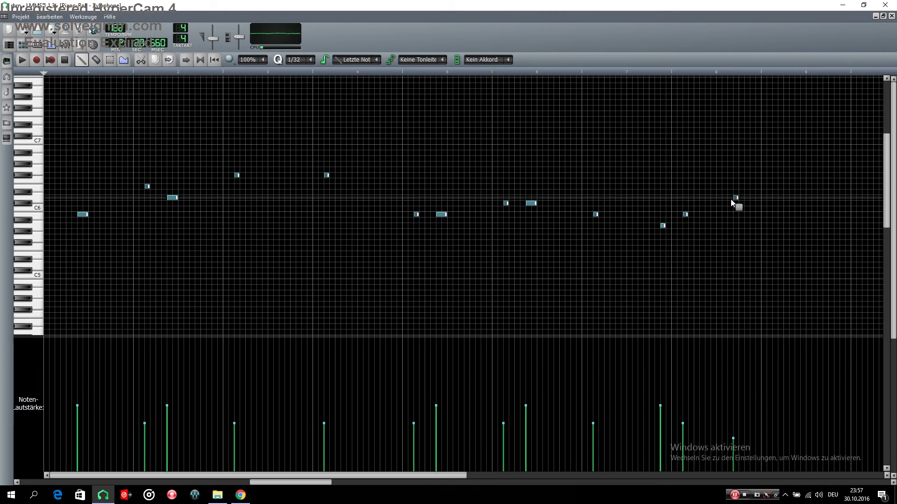
left_click(891, 16)
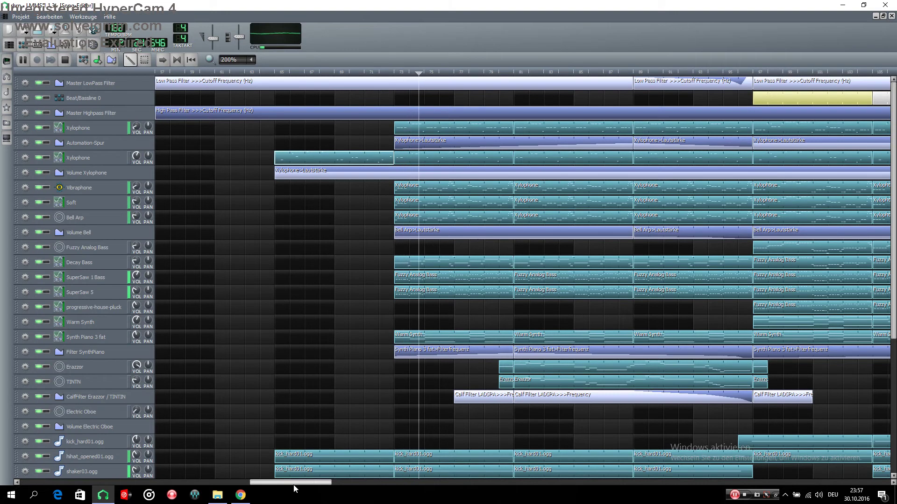
Inspect the notes of the long Erazzor pattern in the build-up before the yellow Beat/Bassline block at 50% zoom
left_click_drag(315, 483, 381, 485)
scroll(287, 278, "down", 5)
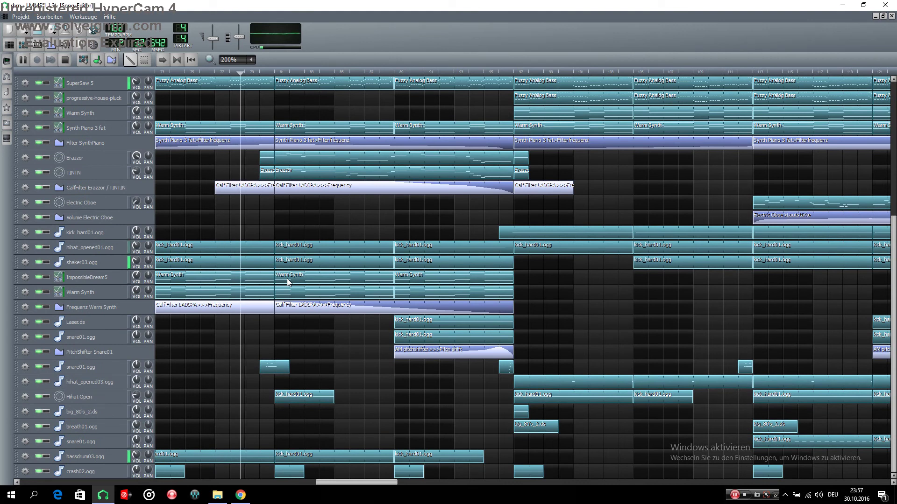
scroll(287, 279, "up", 5)
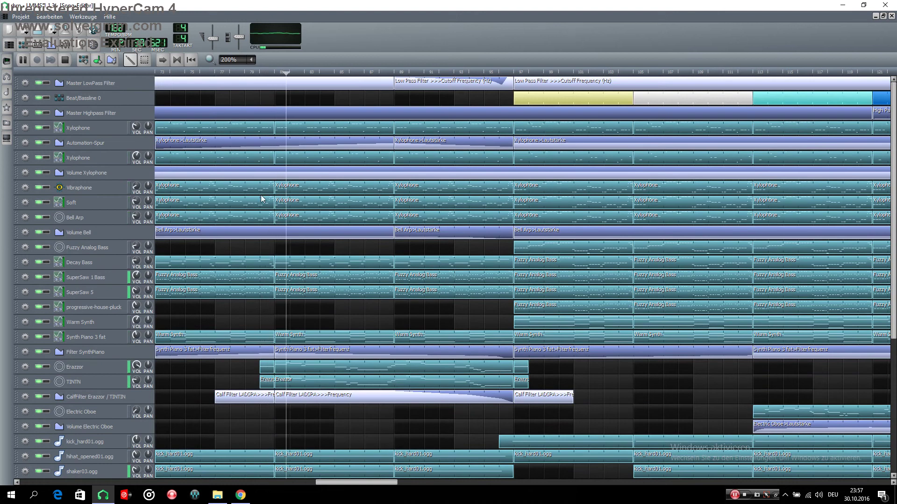
scroll(286, 235, "down", 3)
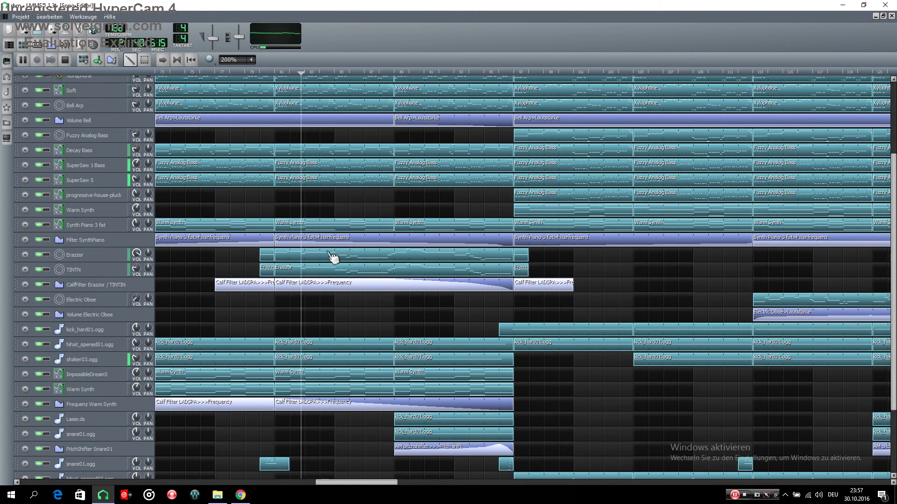
double_click(355, 259)
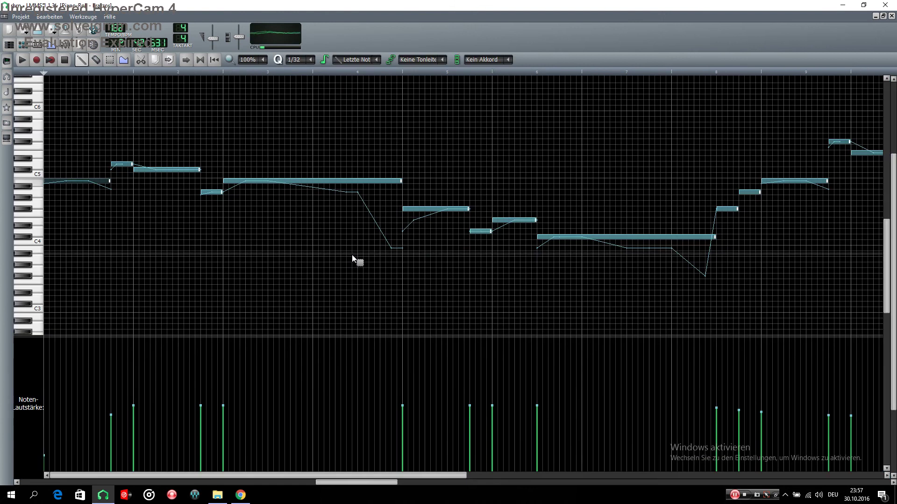
scroll(249, 61, "up", 1)
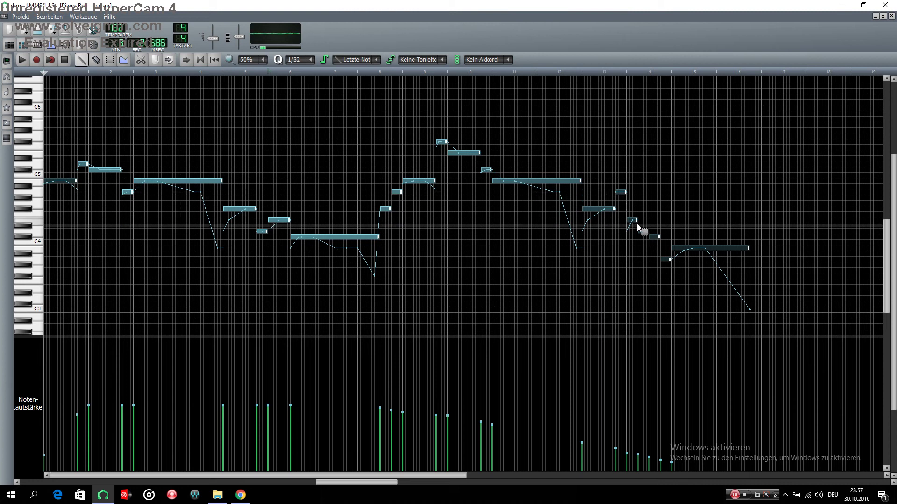
Inspect the detuning curve of the long note starting in bar 6 of the Erazzor pattern at 400% zoom, and return to the song arrangement
left_click(123, 60)
left_click(299, 237)
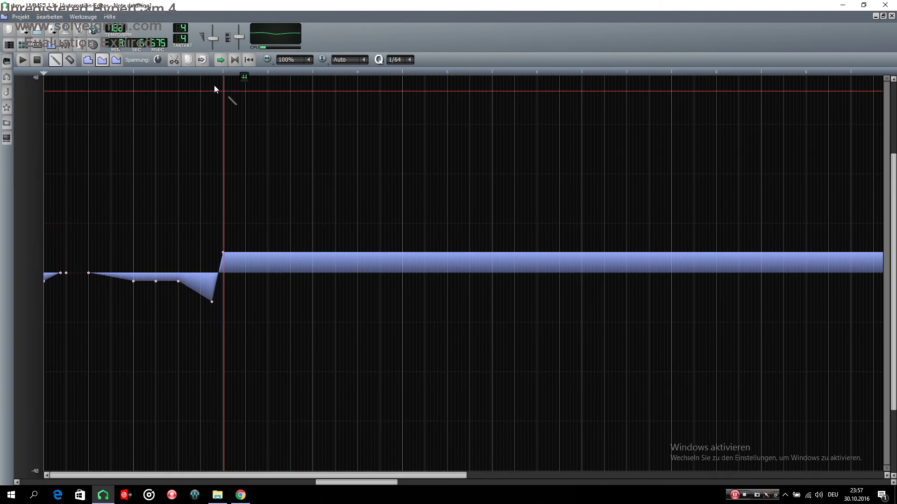
scroll(290, 63, "down", 2)
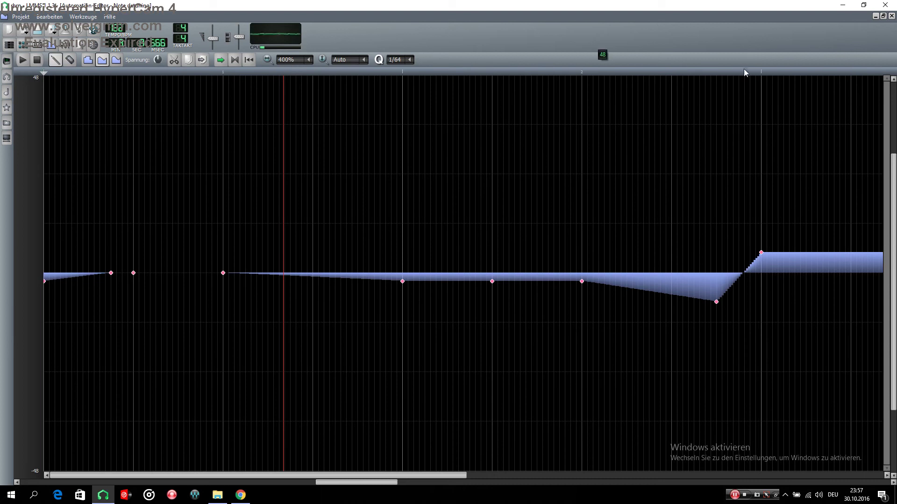
left_click(891, 16)
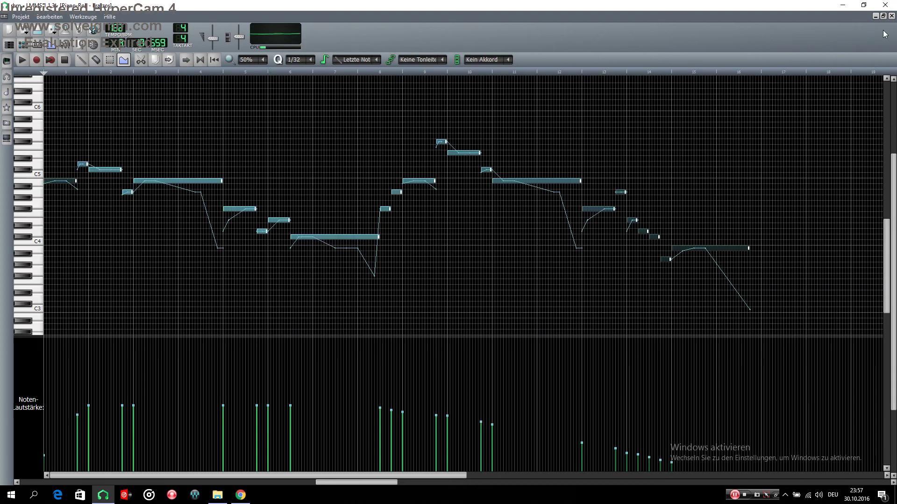
left_click(891, 16)
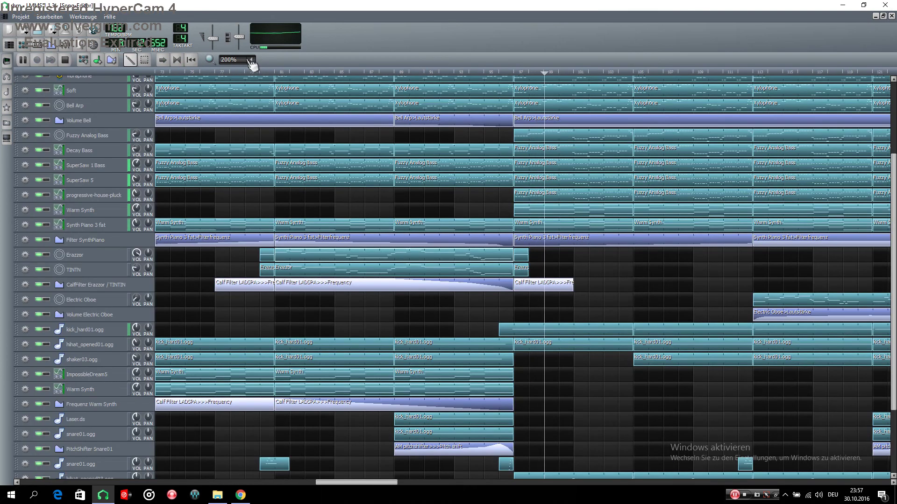
Examine the arrangement at 100% zoom from the yellow Beat/Bassline block to the end of the song
scroll(243, 63, "up", 1)
scroll(390, 200, "up", 3)
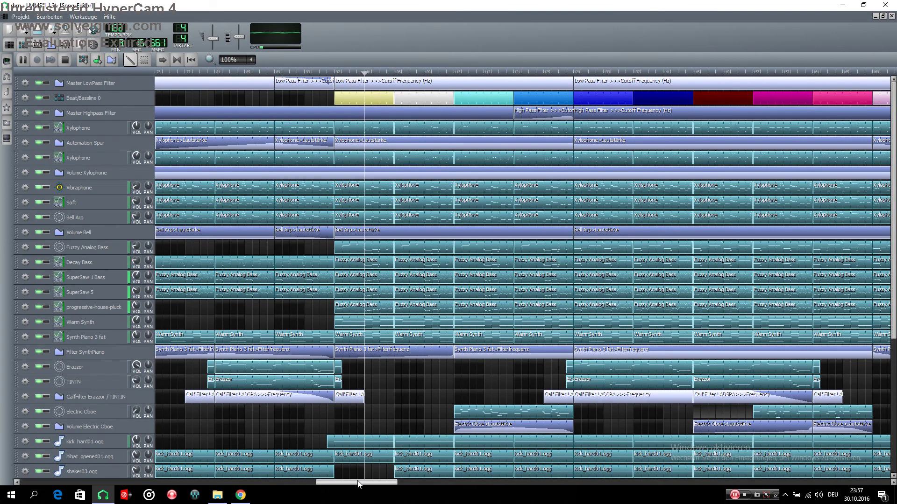
left_click_drag(361, 484, 450, 482)
scroll(361, 401, "down", 5)
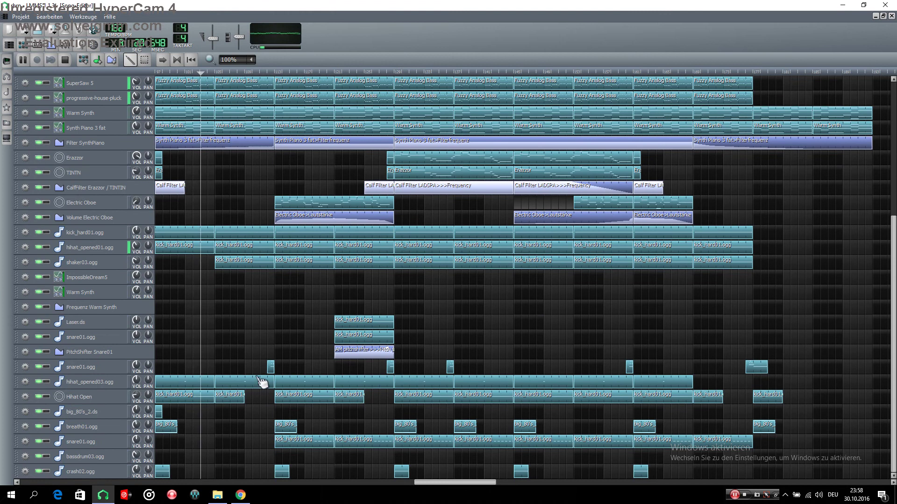
scroll(260, 380, "up", 4)
scroll(189, 247, "up", 3)
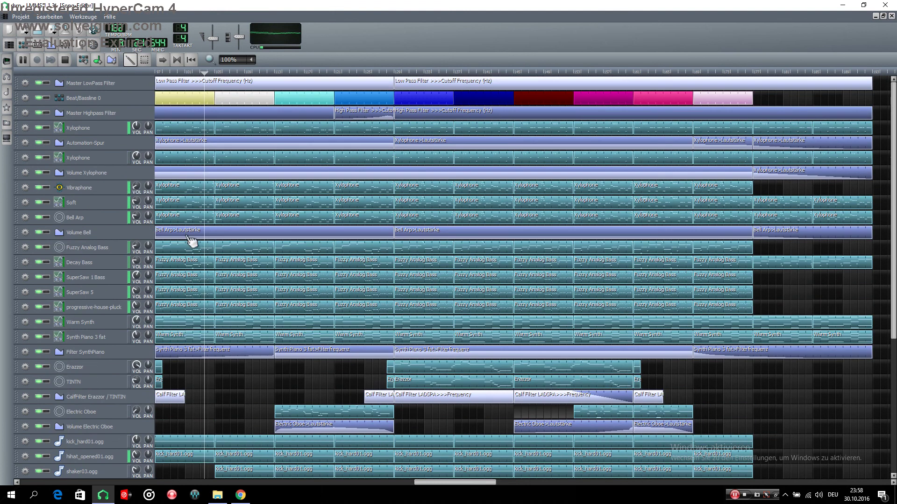
Inspect the notes of the first Xylophone track's pattern and the Bell Arp pattern beneath the white Beat/Bassline block
double_click(223, 135)
scroll(245, 62, "down", 1)
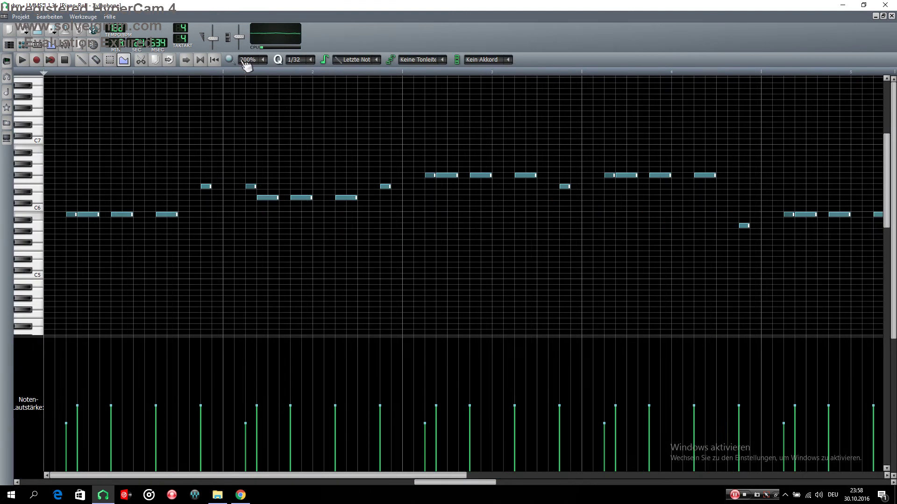
left_click(890, 16)
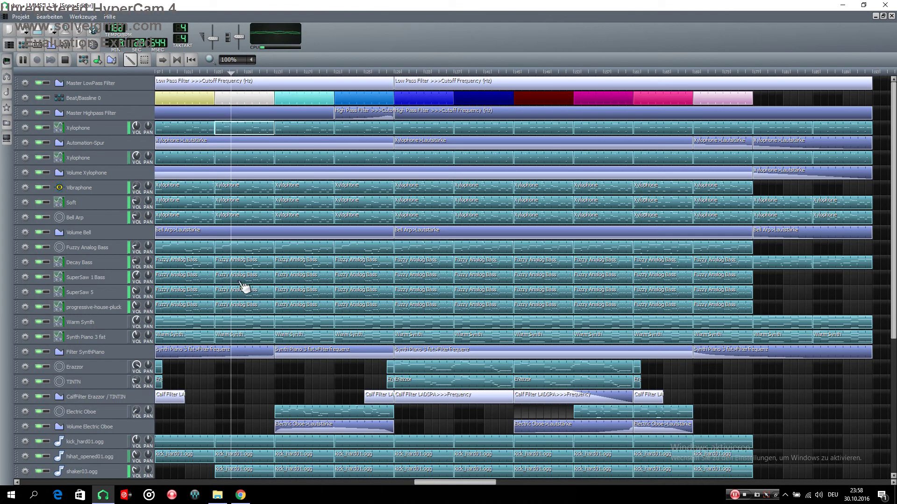
double_click(257, 219)
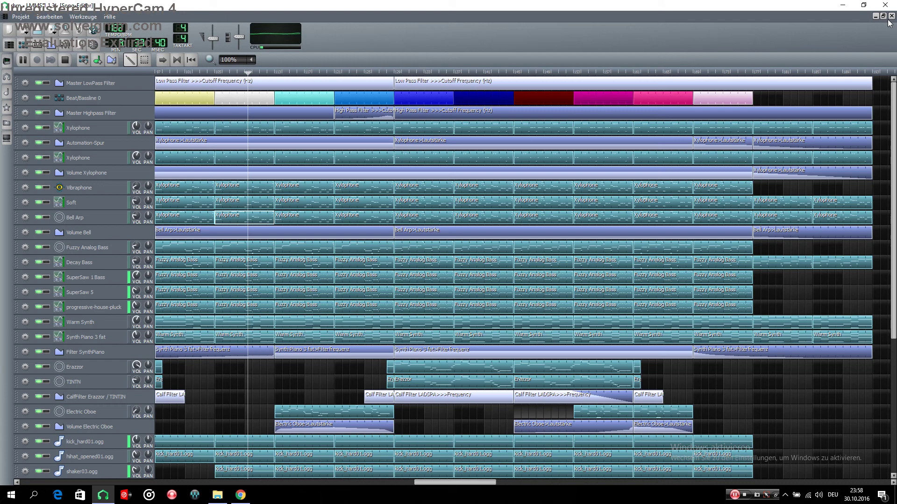
left_click(891, 16)
Inspect the Soft instrument's effect chain and its Calf Sidechain Compressor LADSPA settings, and close their windows
left_click(113, 203)
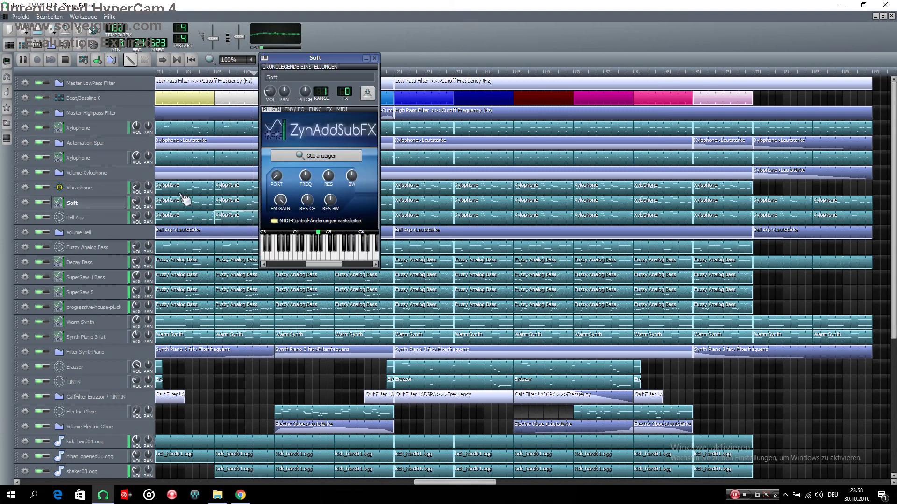
left_click(328, 110)
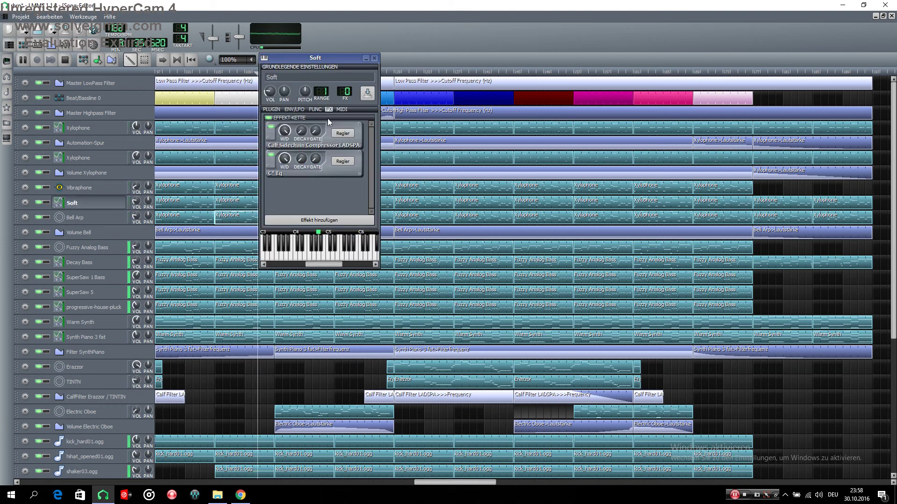
left_click(346, 135)
left_click_drag(862, 58, 460, 97)
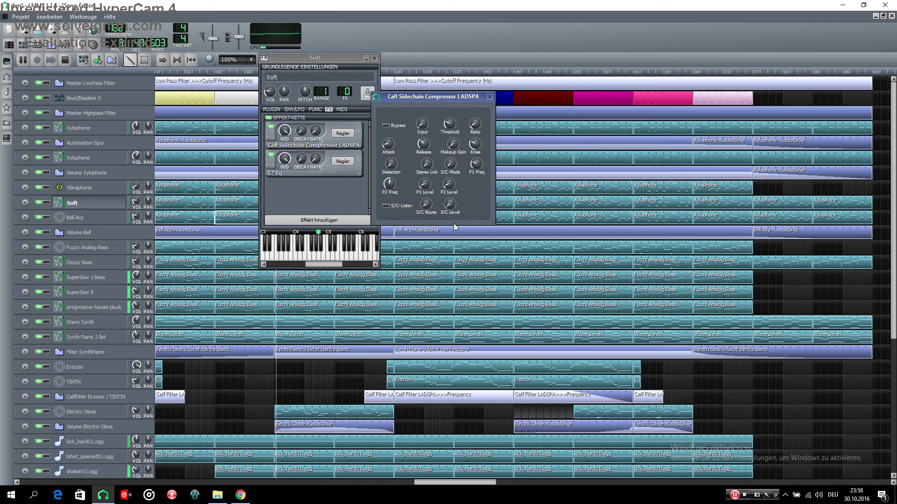
left_click(490, 97)
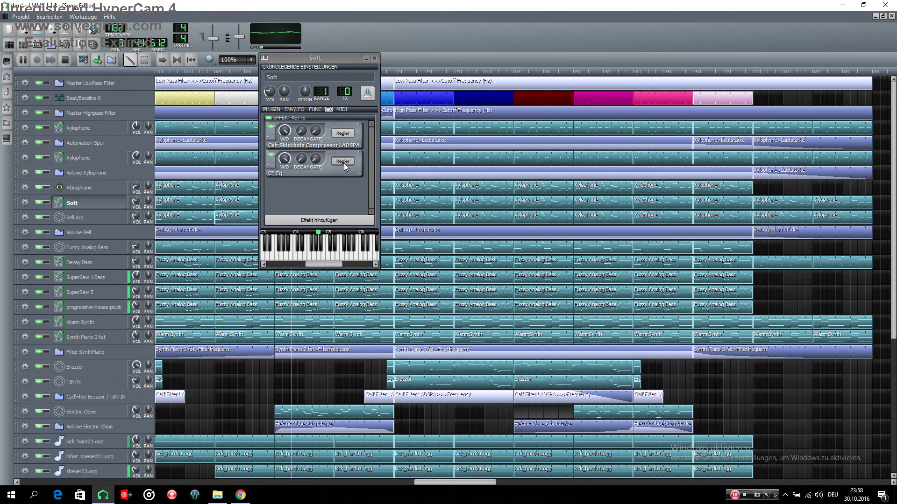
left_click(374, 58)
Inspect the notes of the Electric Oboe pattern starting beneath the turquoise Beat/Bassline block at 50% zoom
scroll(456, 252, "down", 5)
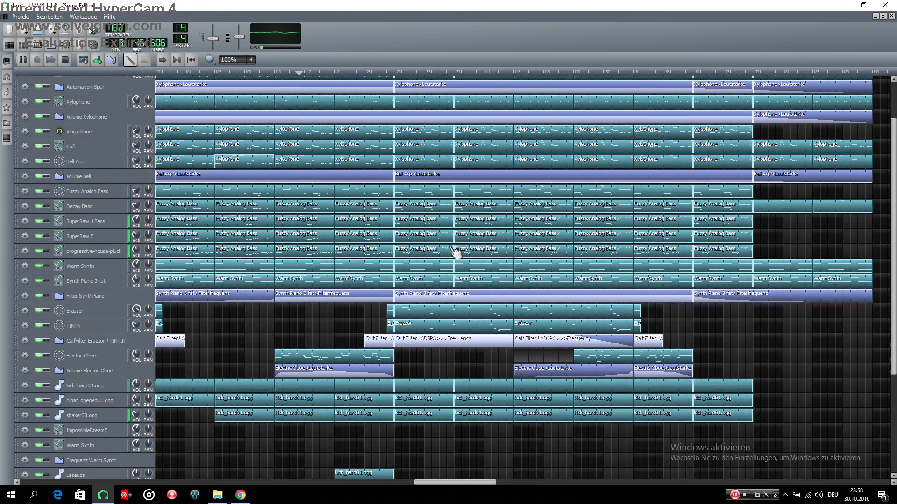
double_click(346, 273)
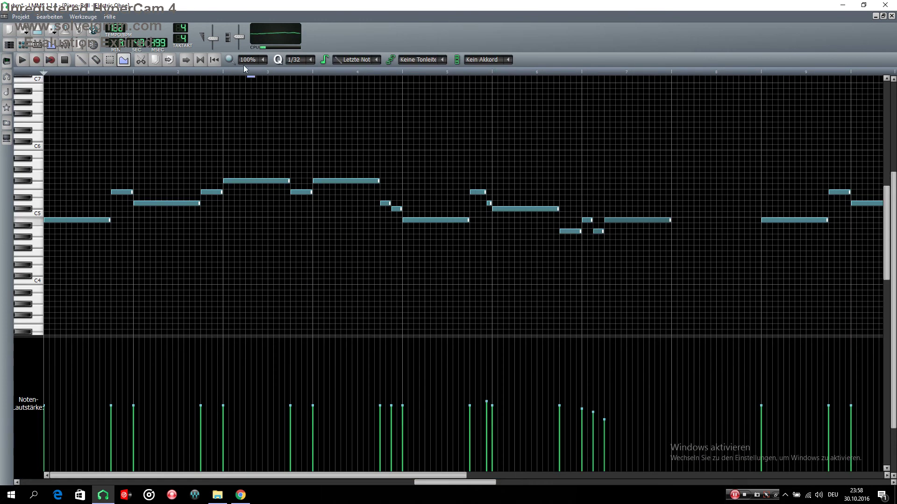
scroll(251, 60, "down", 1)
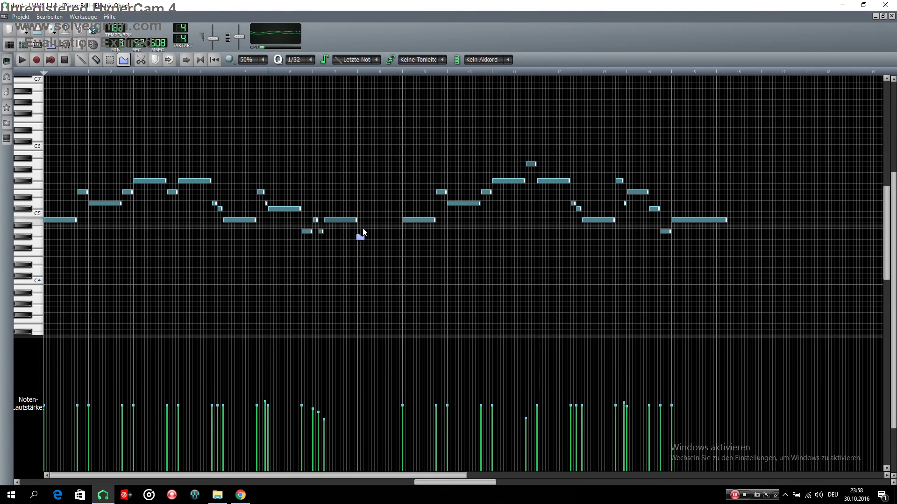
left_click(891, 16)
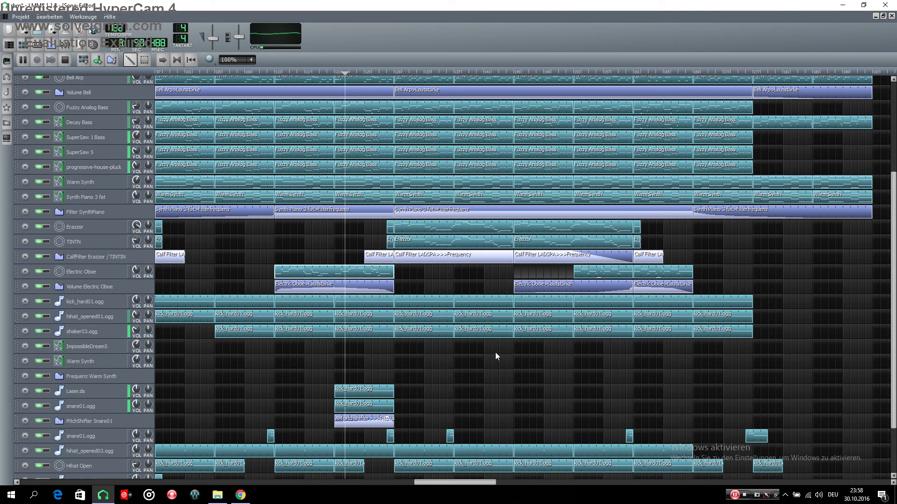
Check the tracks leading into the blue Beat/Bassline block and inspect the notes of the Erazzor pattern beneath it at 50% zoom
scroll(495, 354, "down", 3)
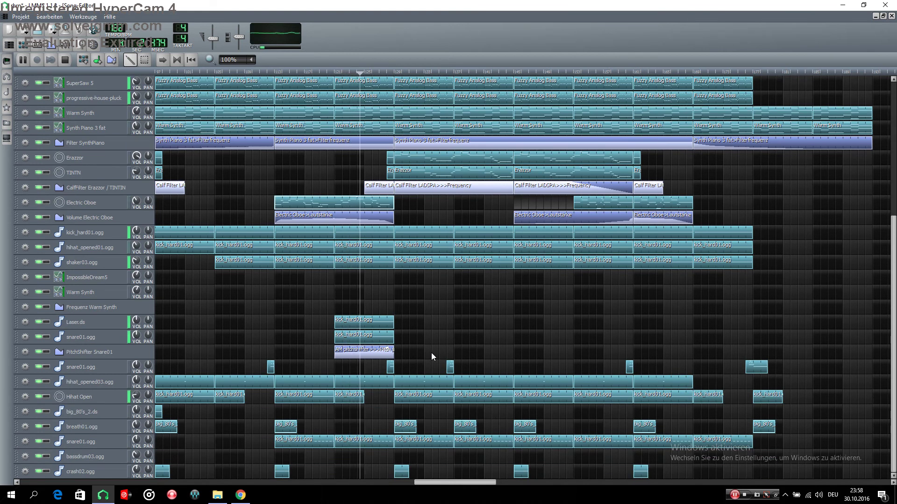
scroll(431, 352, "up", 3)
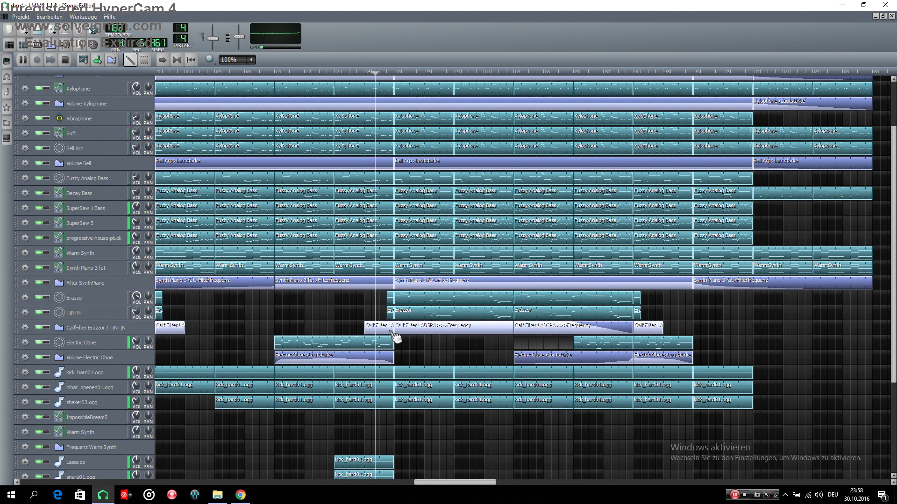
scroll(396, 336, "up", 2)
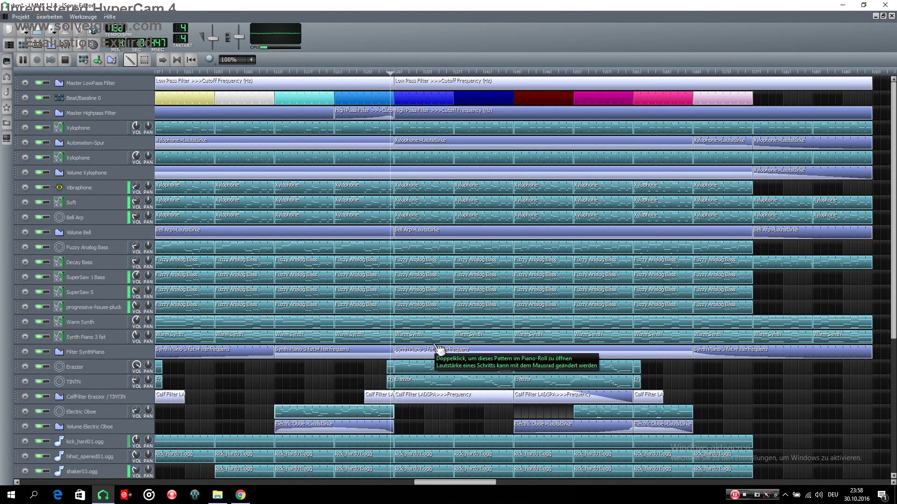
scroll(439, 350, "down", 3)
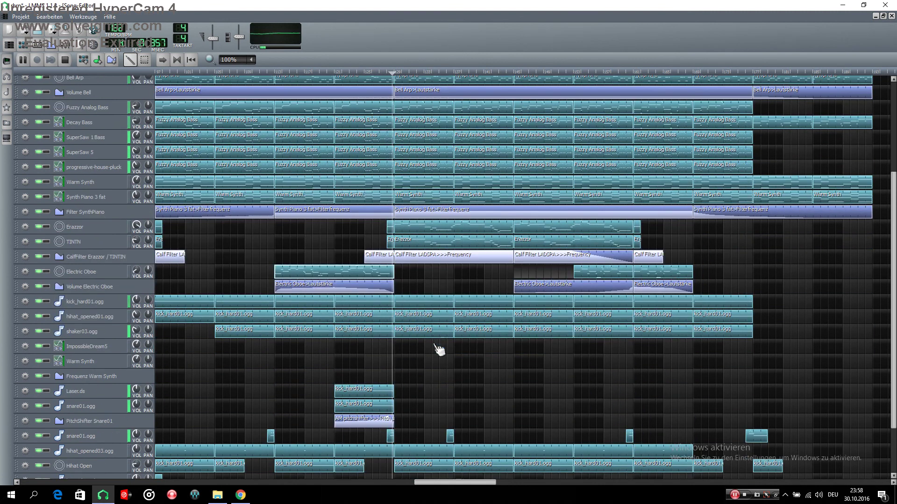
double_click(426, 230)
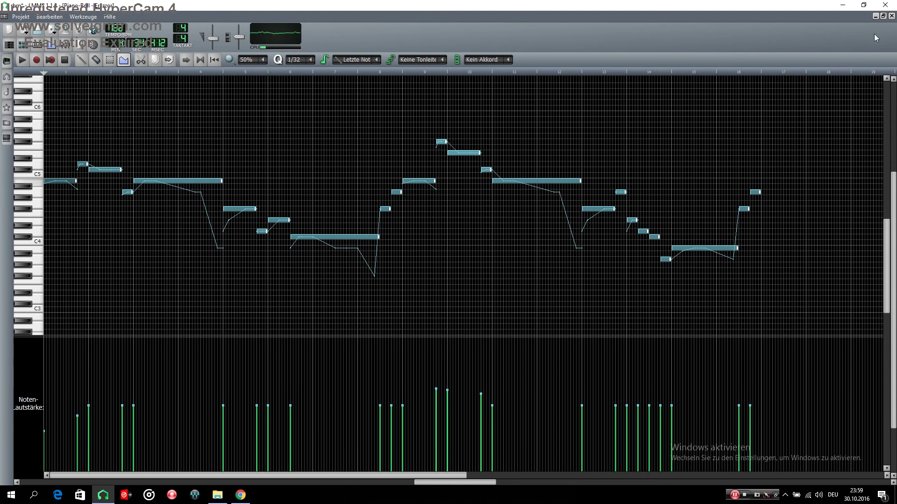
left_click(891, 17)
Examine which tracks play from the dark red Beat/Bassline block to the end of the song
scroll(560, 281, "up", 3)
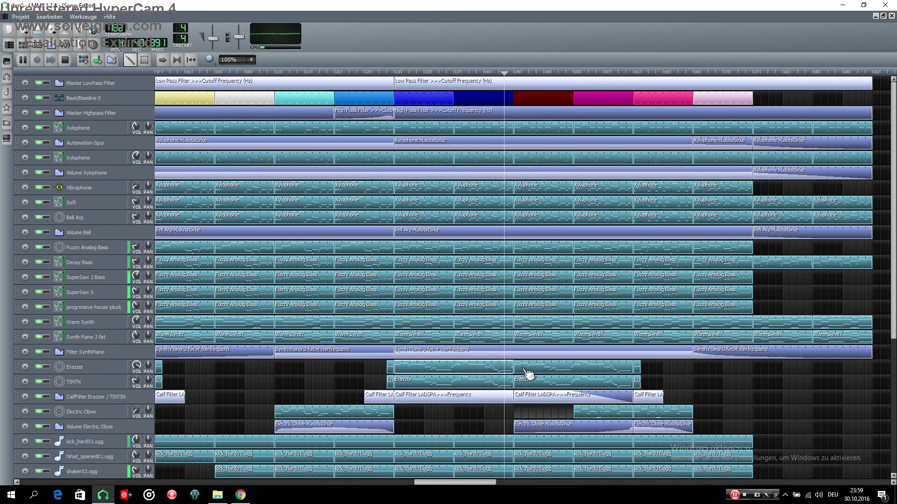
scroll(528, 373, "down", 3)
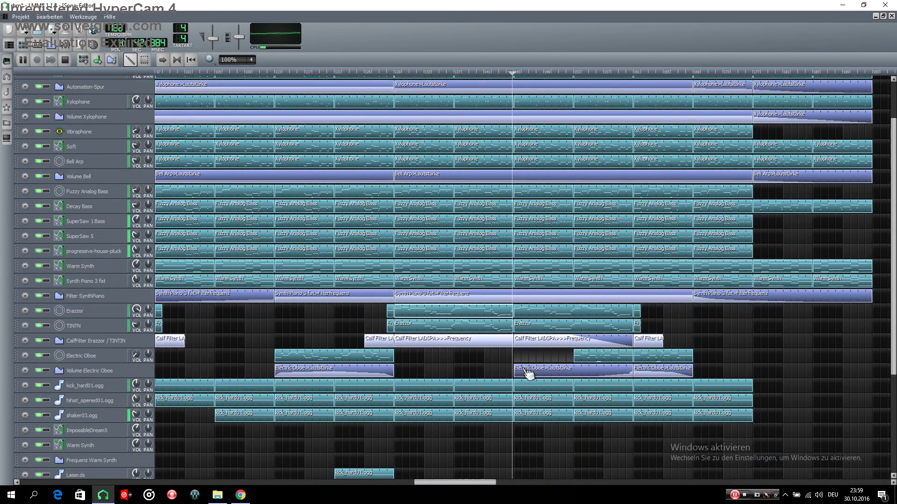
scroll(529, 374, "up", 3)
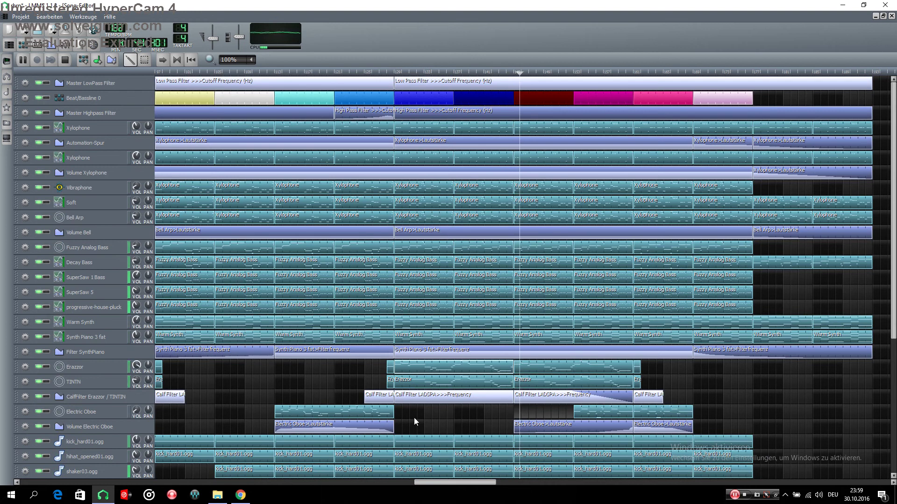
left_click_drag(419, 487, 544, 487)
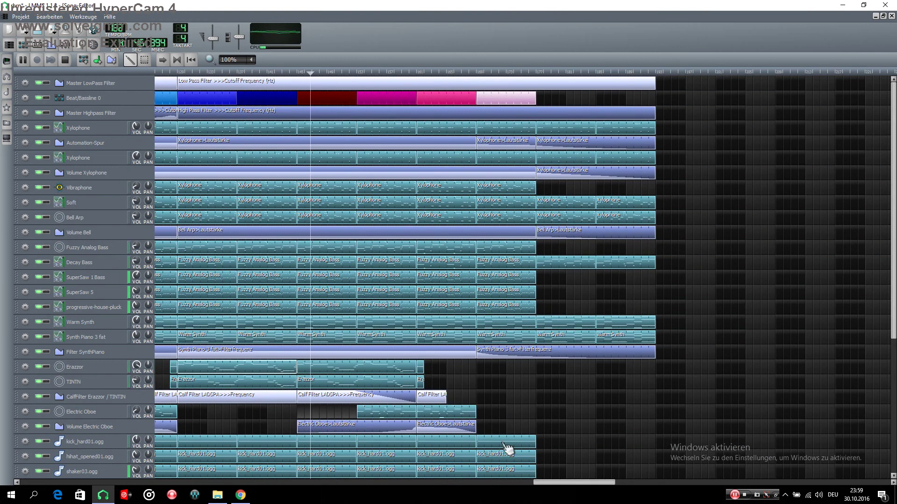
scroll(465, 426, "down", 10)
scroll(465, 426, "down", 1)
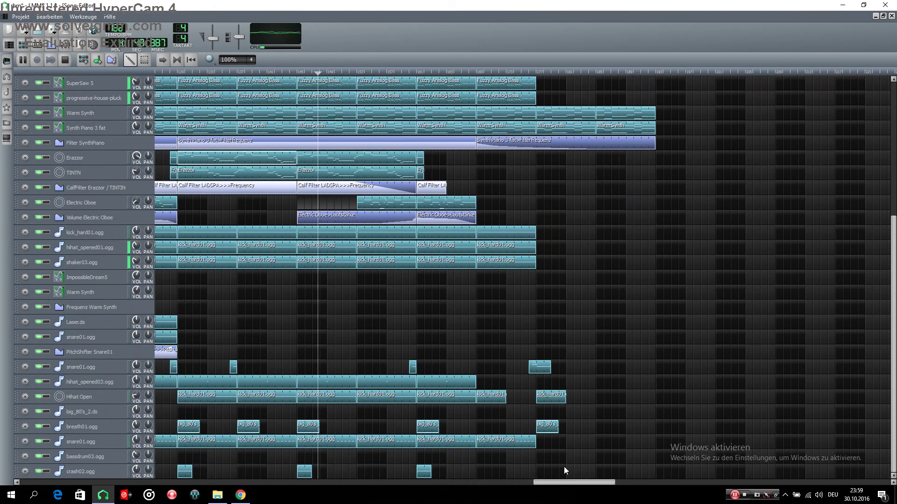
scroll(423, 308, "up", 10)
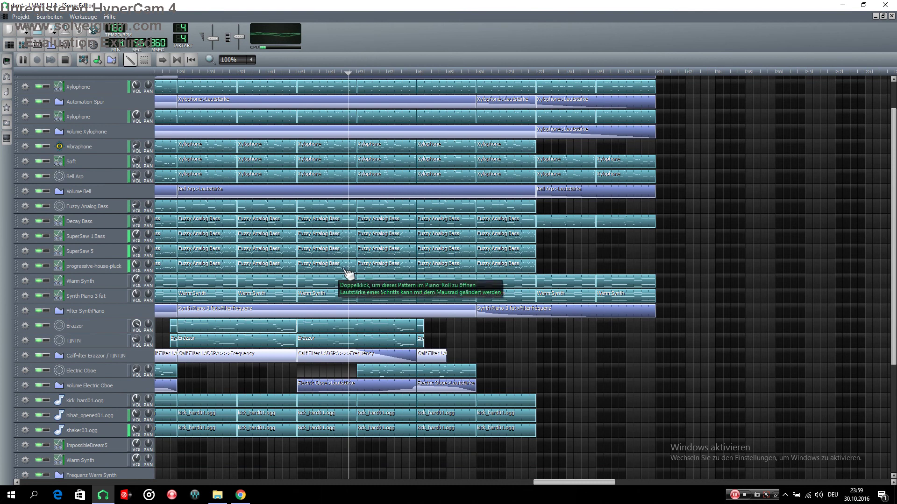
Inspect the notes of the progressive-house-pluck pattern beneath the magenta Beat/Bassline block at 100% zoom
double_click(377, 266)
scroll(363, 263, "up", 1)
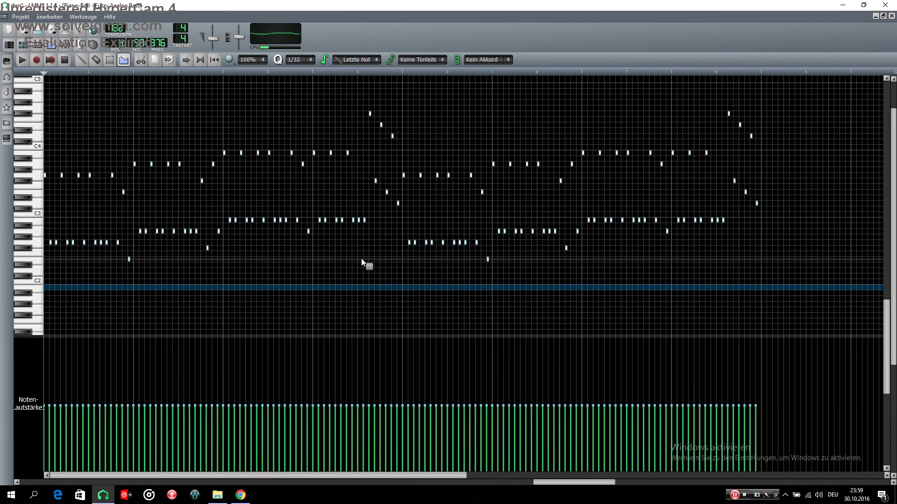
Inspect the notes of the Warm Synth pattern beneath the magenta Beat/Bassline block and return to the song arrangement
left_click(890, 16)
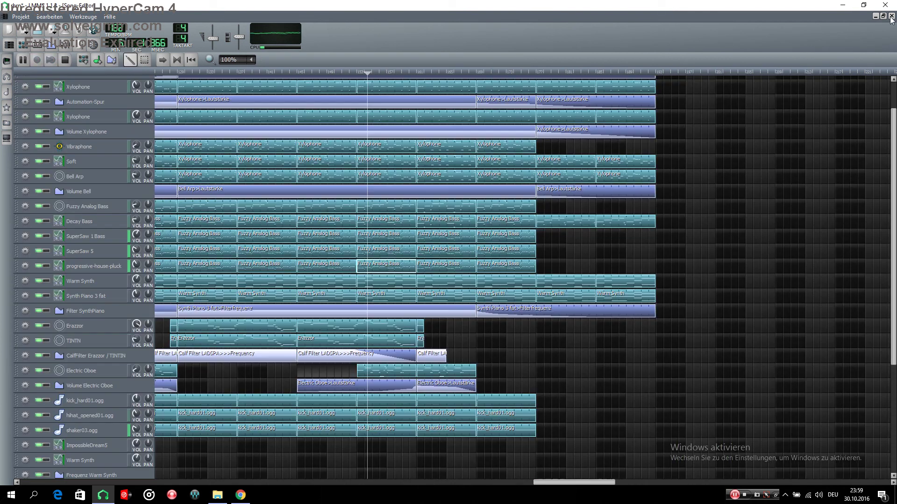
double_click(388, 283)
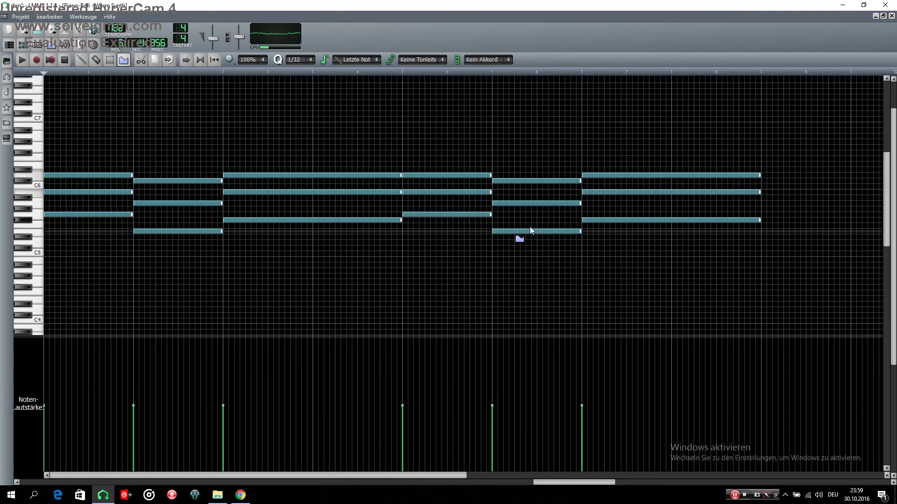
left_click(892, 17)
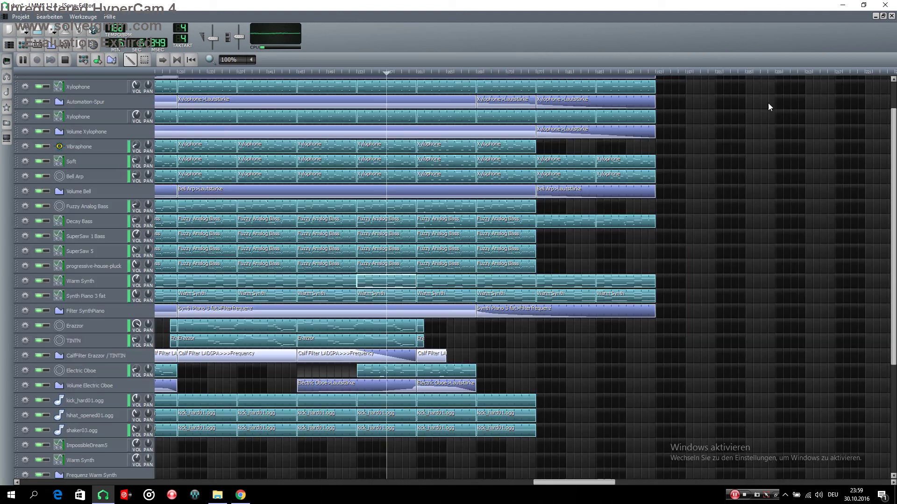
Inspect the notes of the last Electric Oboe pattern and the last Vibraphone pattern in the song
double_click(433, 377)
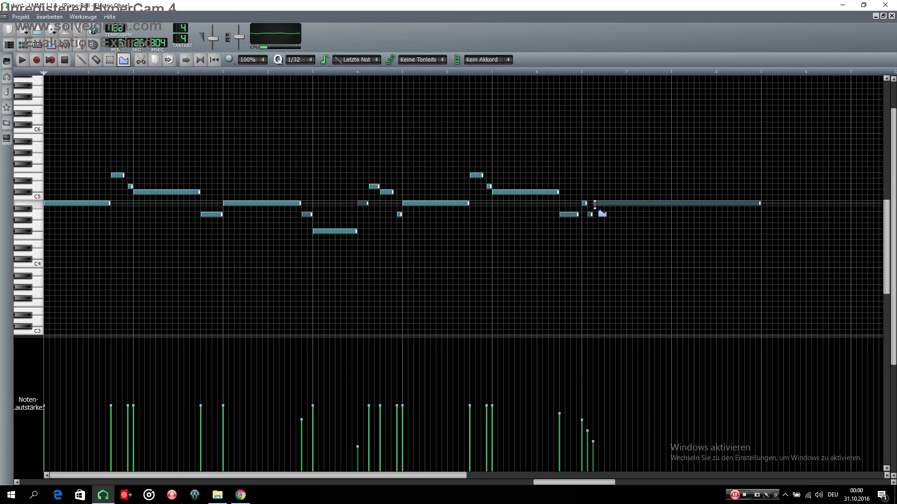
left_click(891, 16)
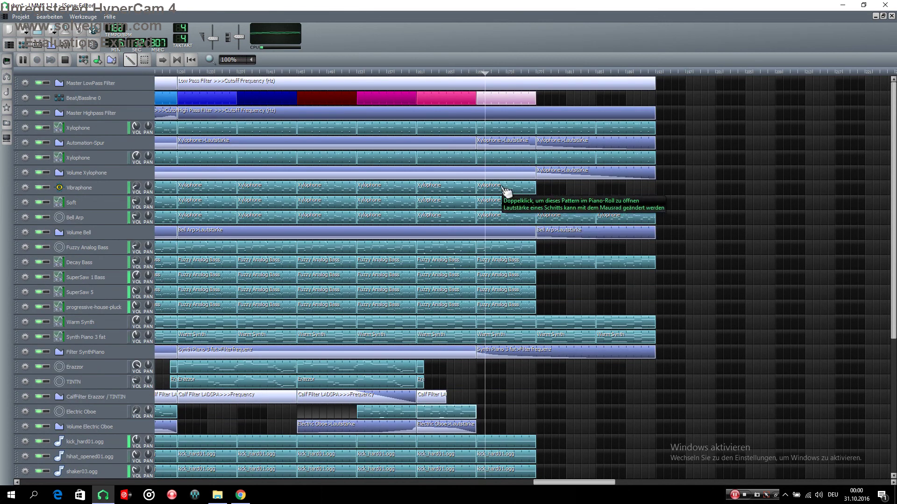
double_click(500, 185)
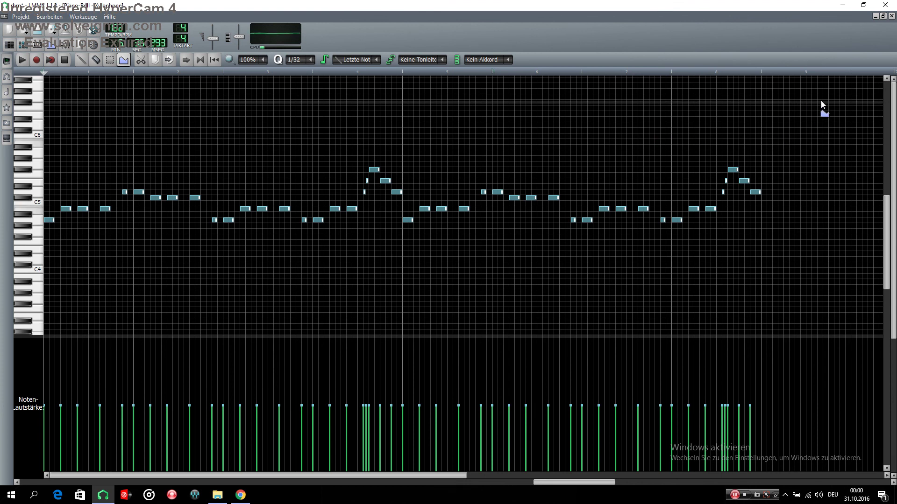
left_click(891, 16)
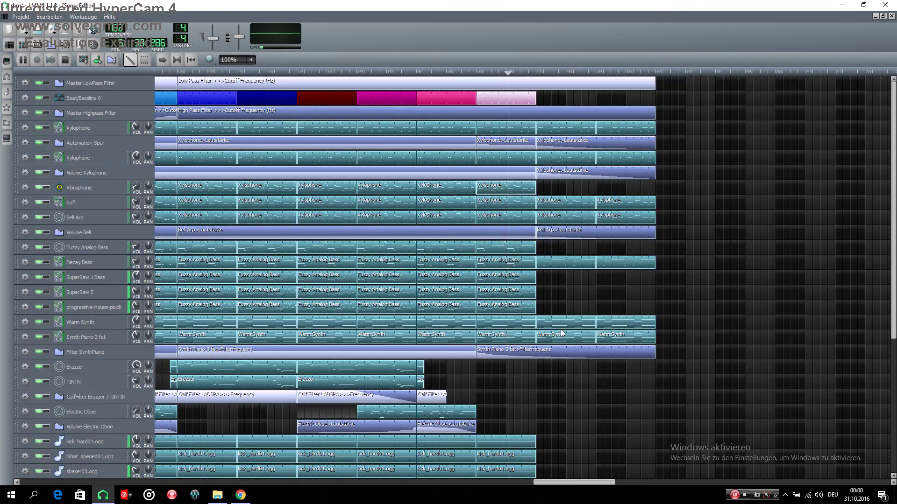
Examine the whole arrangement from the song's start across all tracks at 50% and 25% zoom, ending at 50%
scroll(548, 376, "down", 5)
left_click_drag(543, 481, 26, 484)
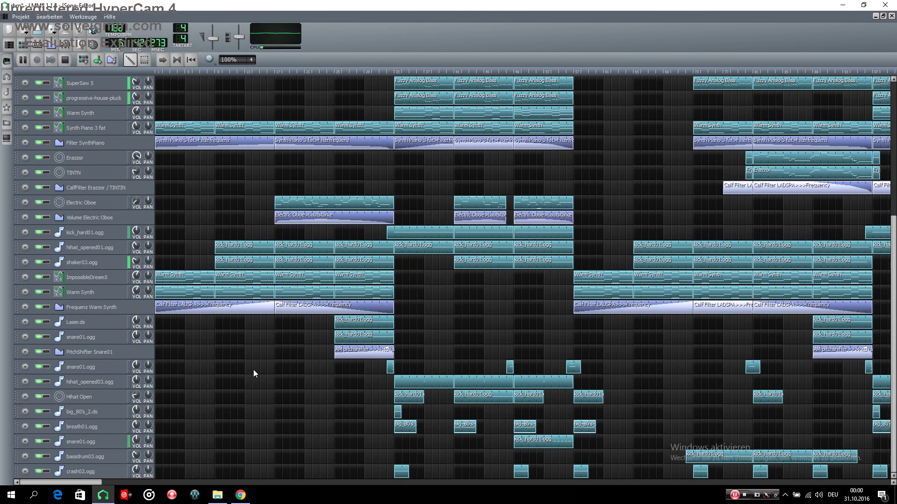
scroll(253, 369, "down", 1, "ctrl")
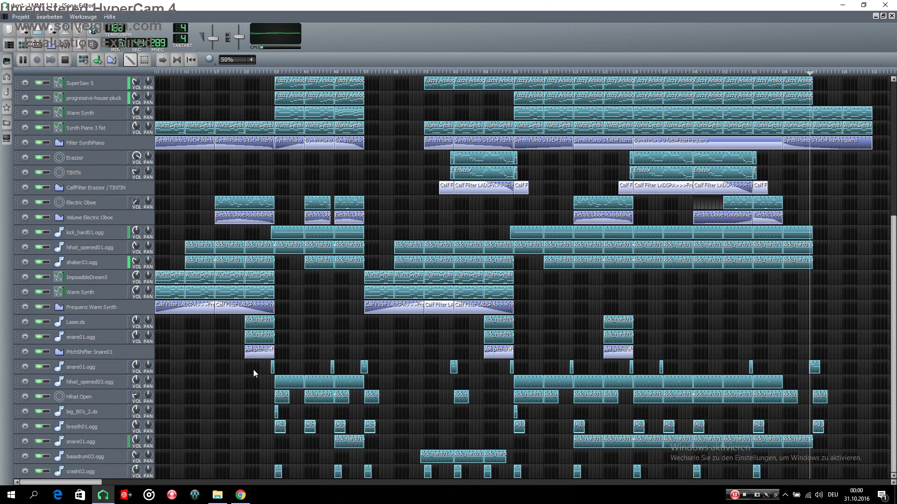
scroll(253, 369, "down", 1, "ctrl")
scroll(263, 408, "up", 5)
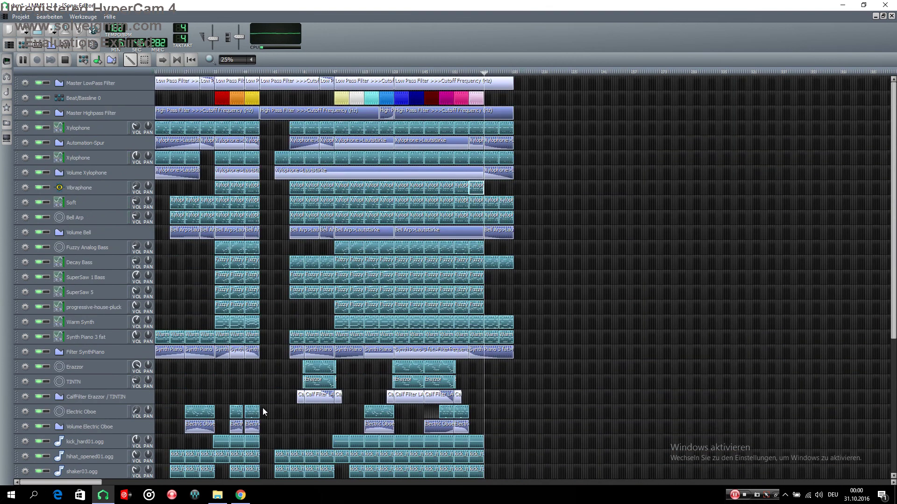
scroll(262, 408, "up", 1, "ctrl")
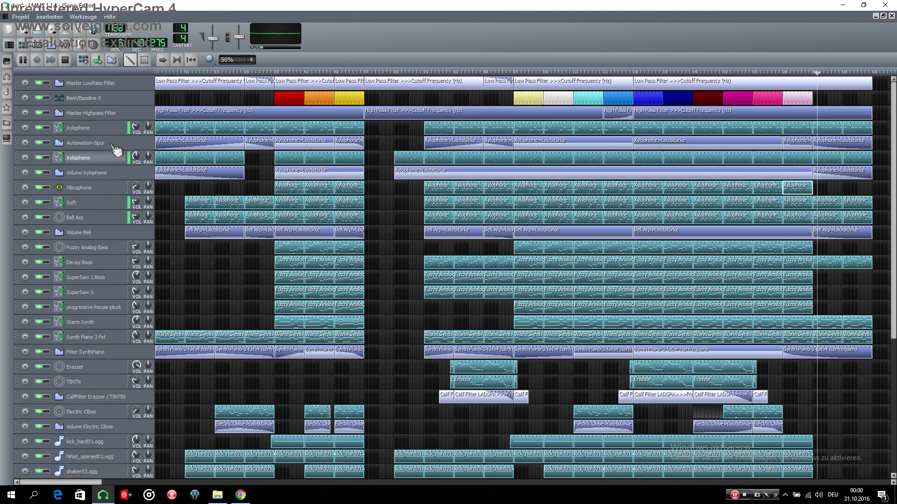
Show the project notes and close them again
left_click(111, 59)
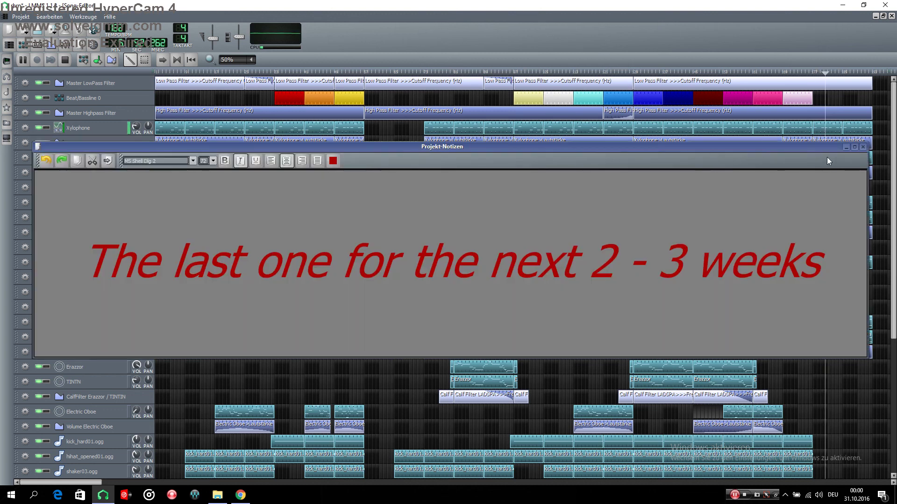
left_click(863, 147)
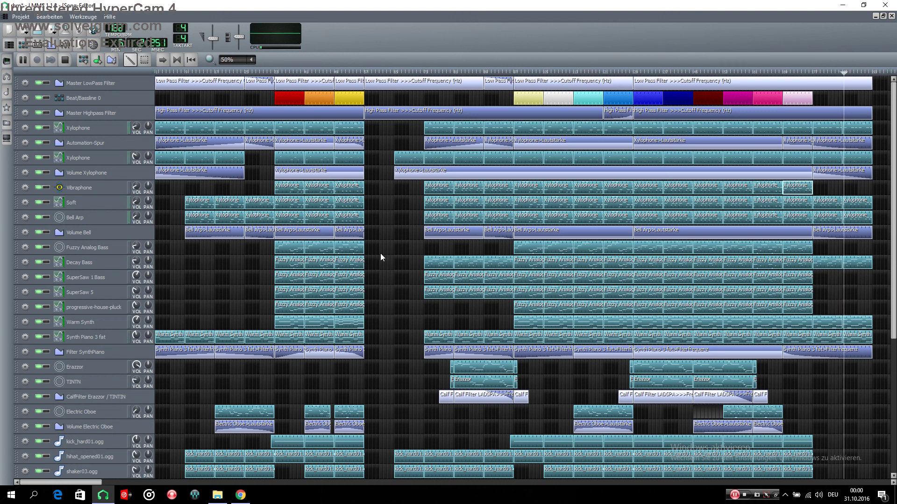
Look over the lower percussion tracks while the song plays out, return to the upper tracks and stop playback
scroll(380, 253, "down", 6)
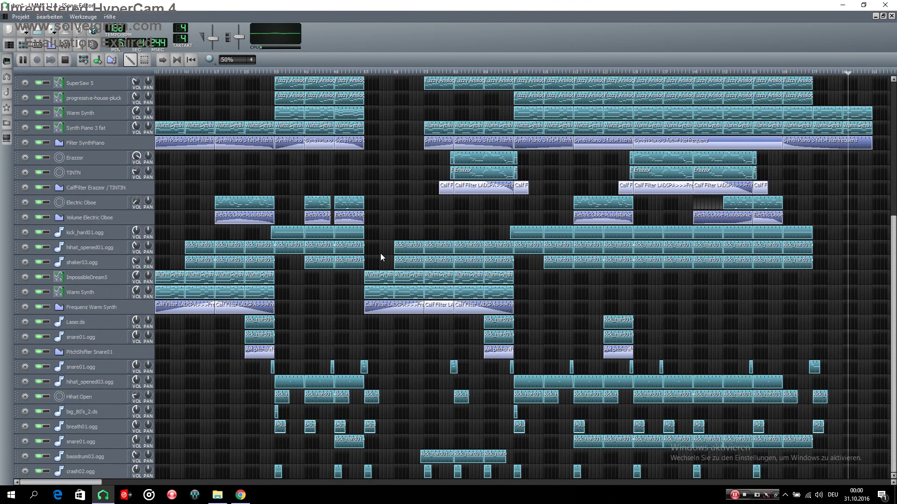
scroll(381, 254, "up", 6)
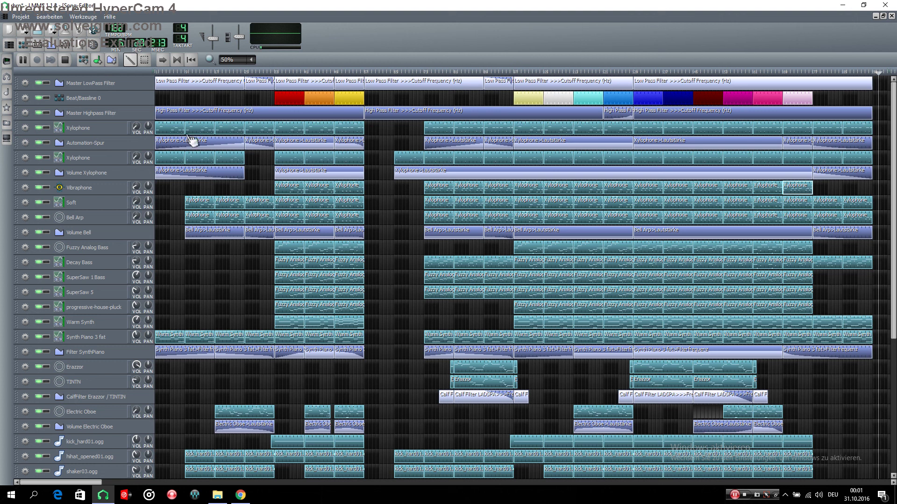
left_click(67, 64)
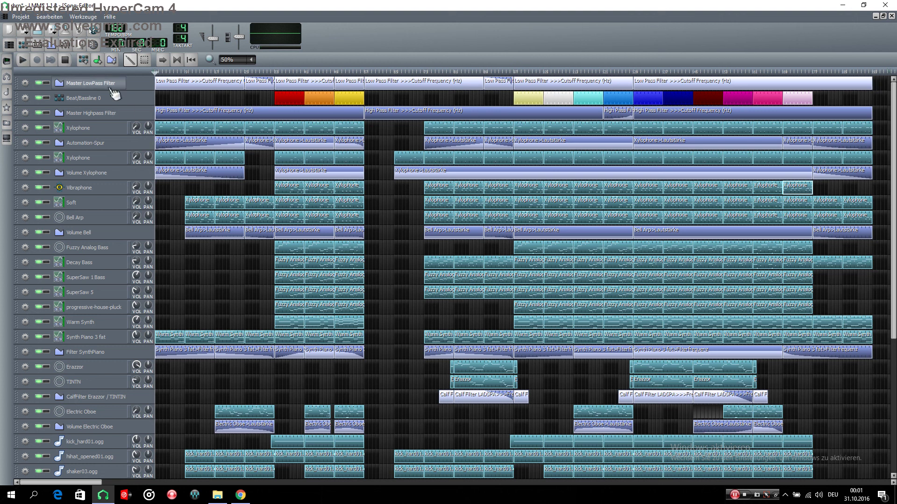